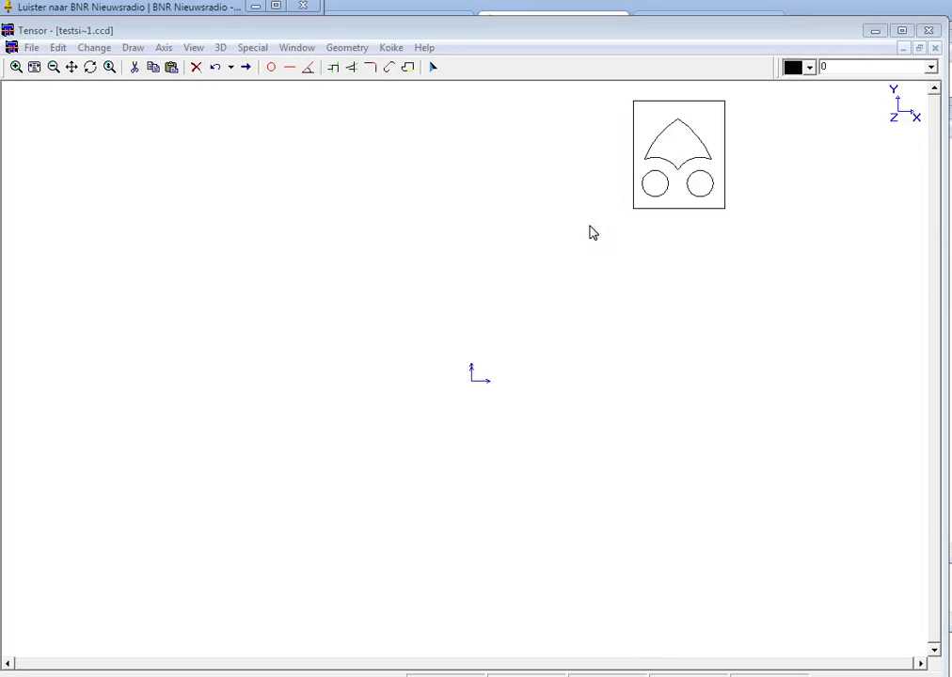
Look over the Koike cutting functions menu and close it without choosing anything.
{"action": "left_click", "coordinate": [402, 49]}
{"action": "left_click", "coordinate": [516, 37]}
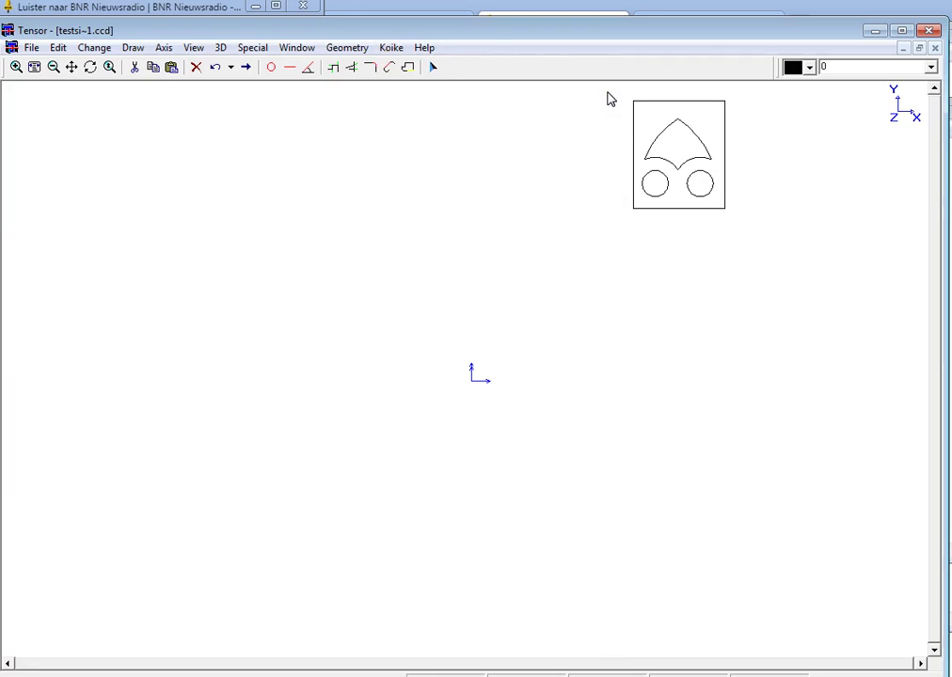
{"action": "left_click", "coordinate": [602, 98]}
{"action": "left_click", "coordinate": [605, 91]}
{"action": "left_click", "coordinate": [431, 83]}
{"action": "left_click", "coordinate": [466, 41]}
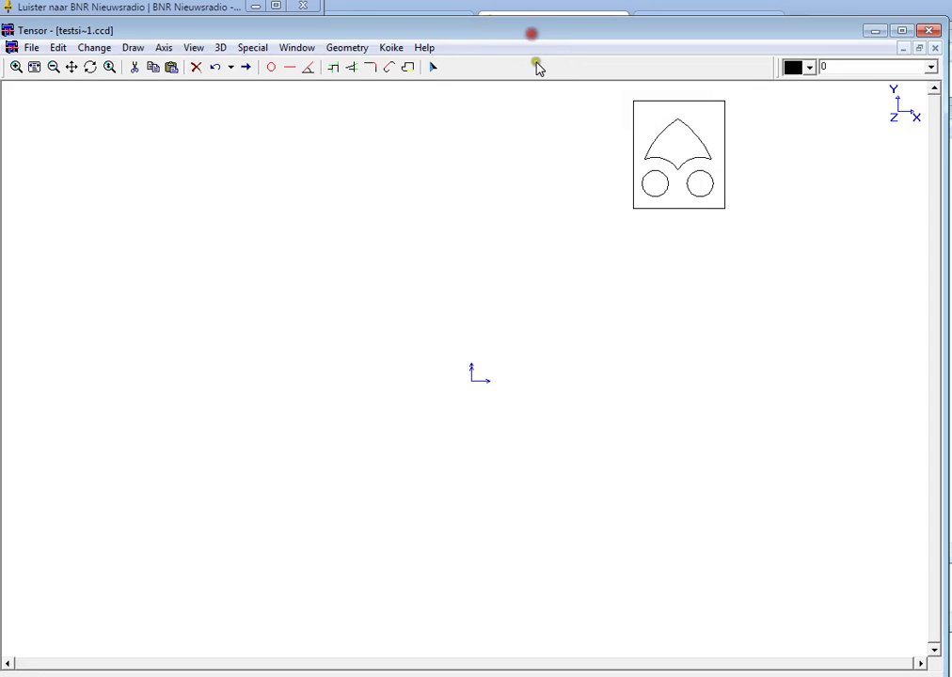
Define a 1000 × 600 plate for job OUR PART in ST37, 3 thick.
{"action": "left_click", "coordinate": [392, 49]}
{"action": "left_click", "coordinate": [391, 49]}
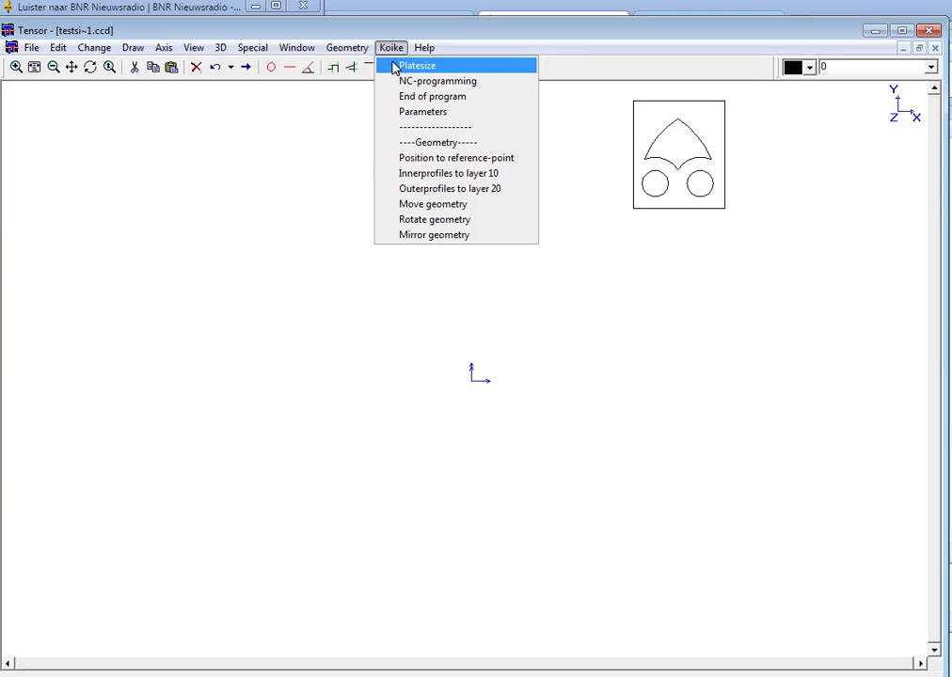
{"action": "left_click", "coordinate": [395, 66]}
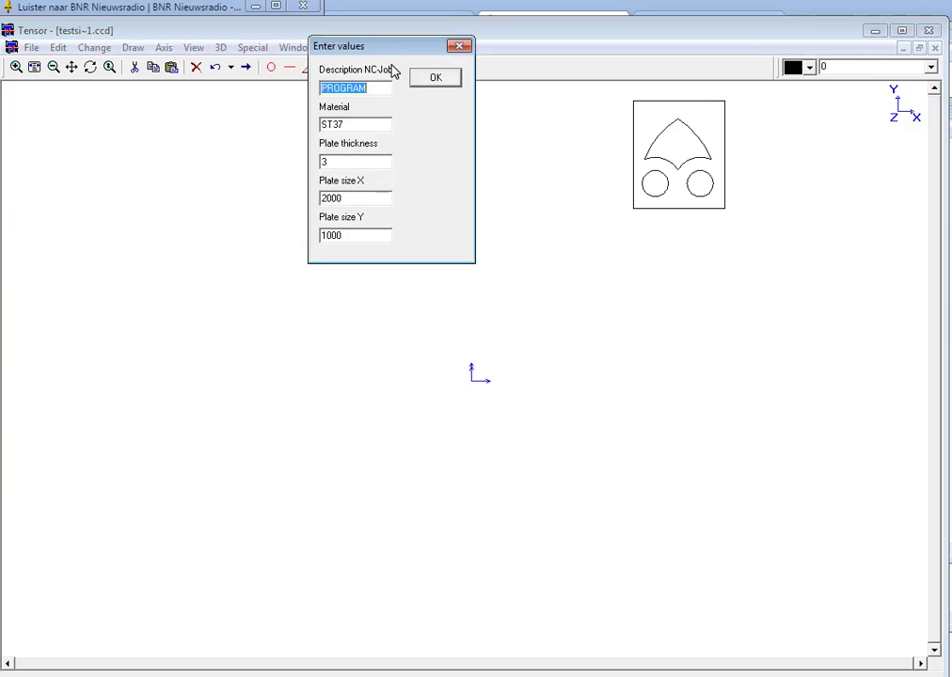
{"action": "type", "text": "OUR"}
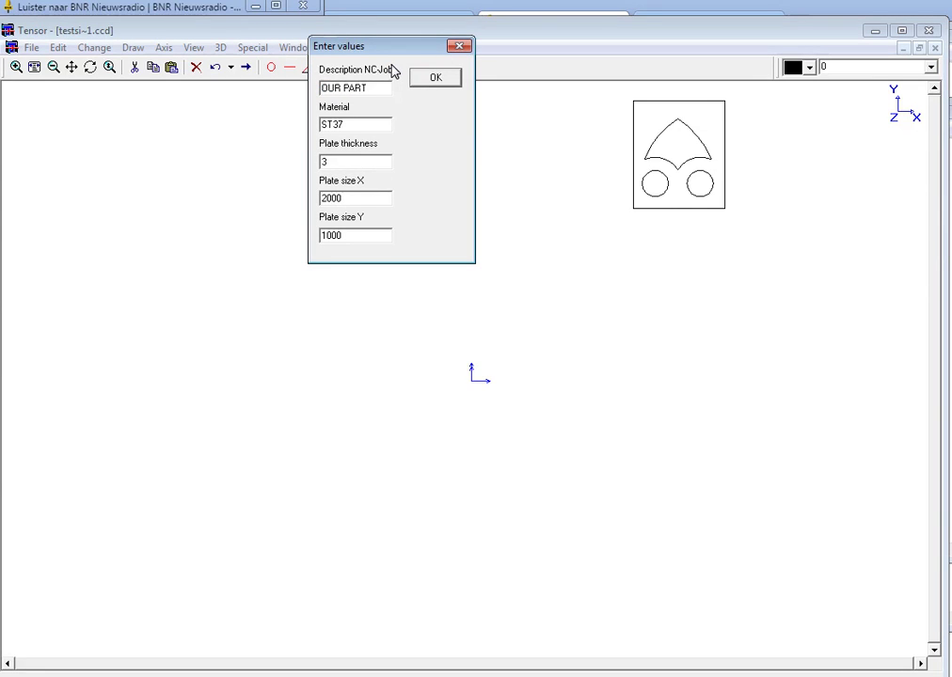
{"action": "type", "text": " PART"}
{"action": "key", "text": "Tab"}
{"action": "key", "text": "Tab"}
{"action": "key", "text": "Tab"}
{"action": "type", "text": "1000"}
{"action": "key", "text": "Tab"}
{"action": "type", "text": "6"}
{"action": "left_click", "coordinate": [438, 79]}
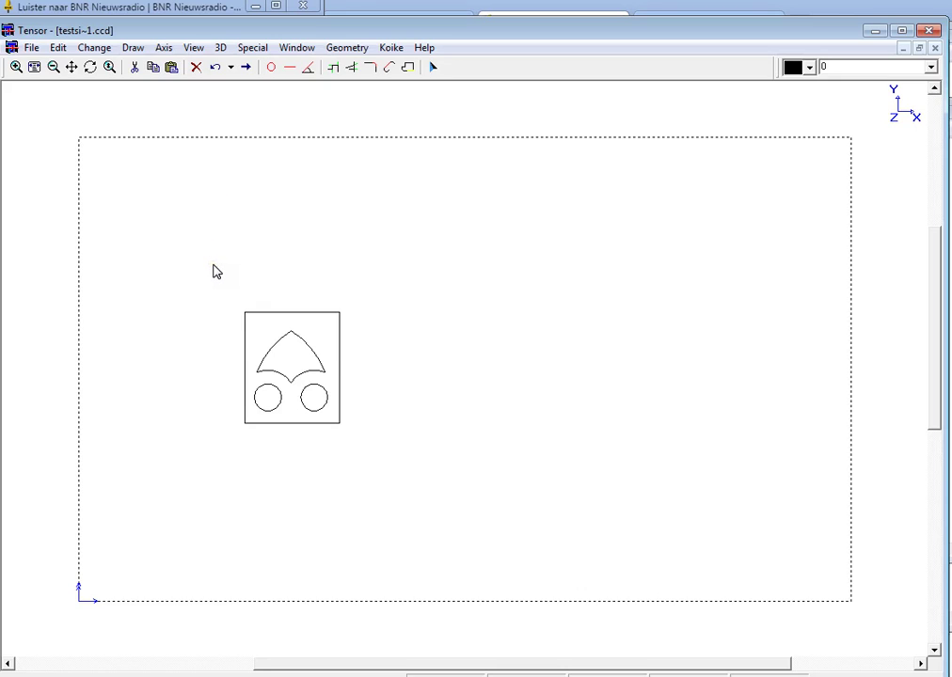
Put the part's outer rectangle on layer 20 as an outer profile.
{"action": "left_click", "coordinate": [242, 323]}
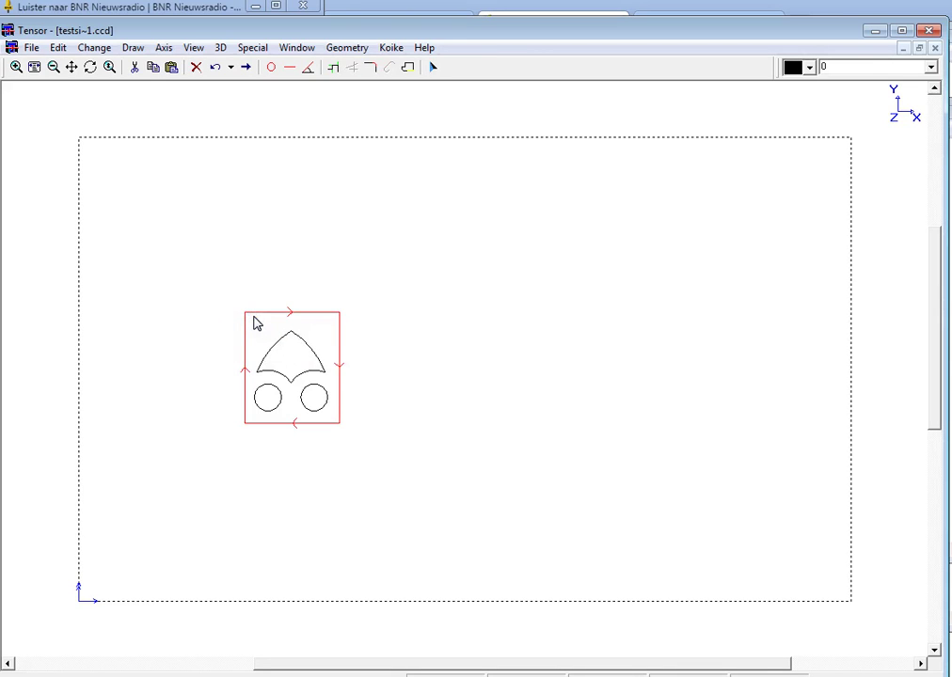
{"action": "left_click", "coordinate": [390, 49]}
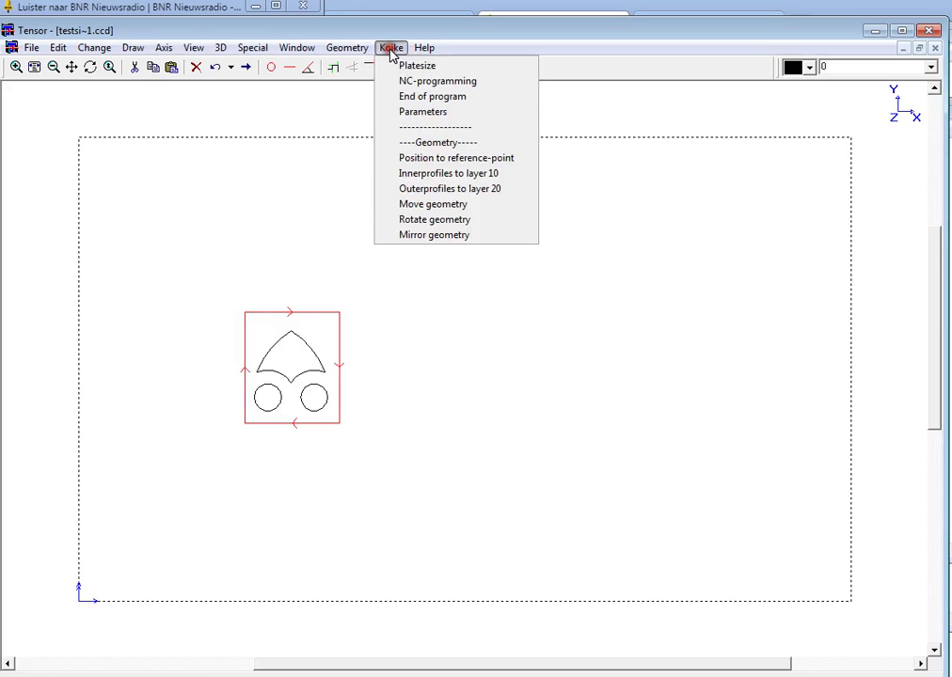
{"action": "left_click", "coordinate": [477, 196]}
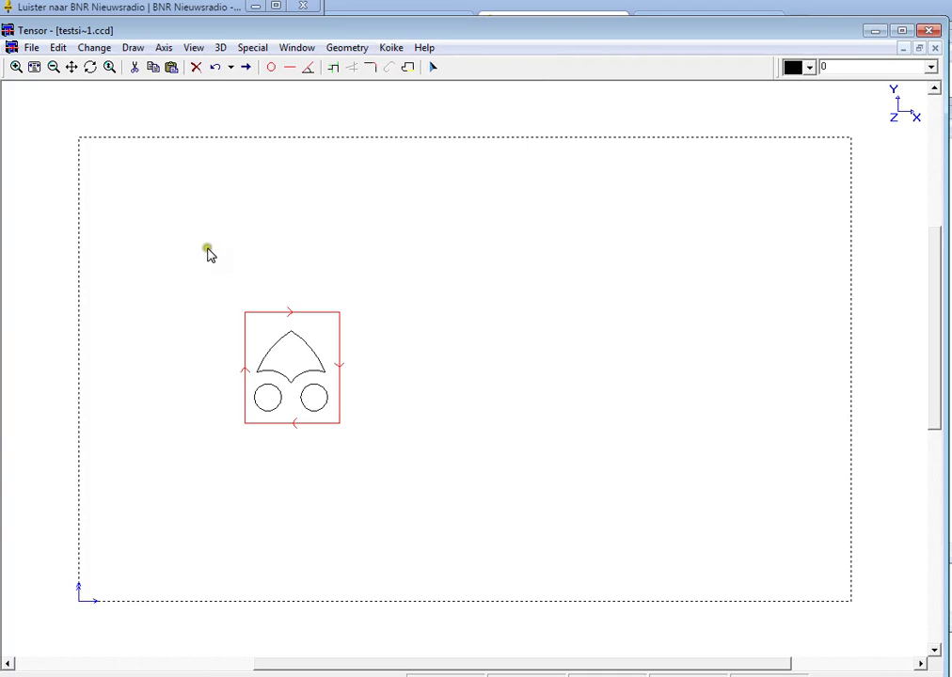
Put the inner cutouts on layer 10 as inner profiles, then reselect the whole part.
{"action": "left_click_drag", "start_coordinate": [187, 244], "coordinate": [410, 446]}
{"action": "left_click", "coordinate": [245, 376]}
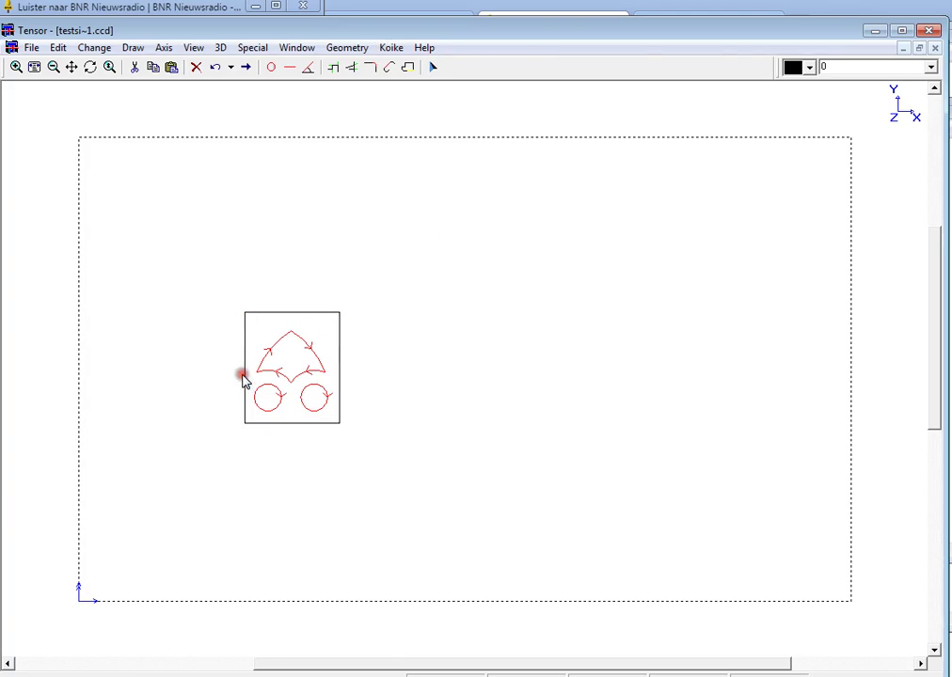
{"action": "left_click", "coordinate": [393, 47]}
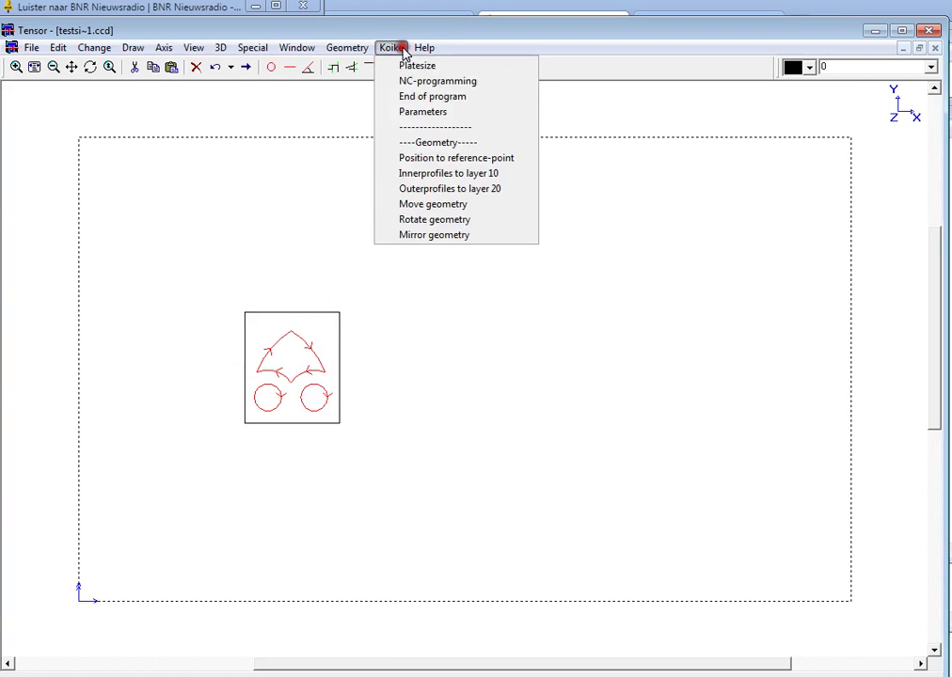
{"action": "left_click", "coordinate": [478, 175]}
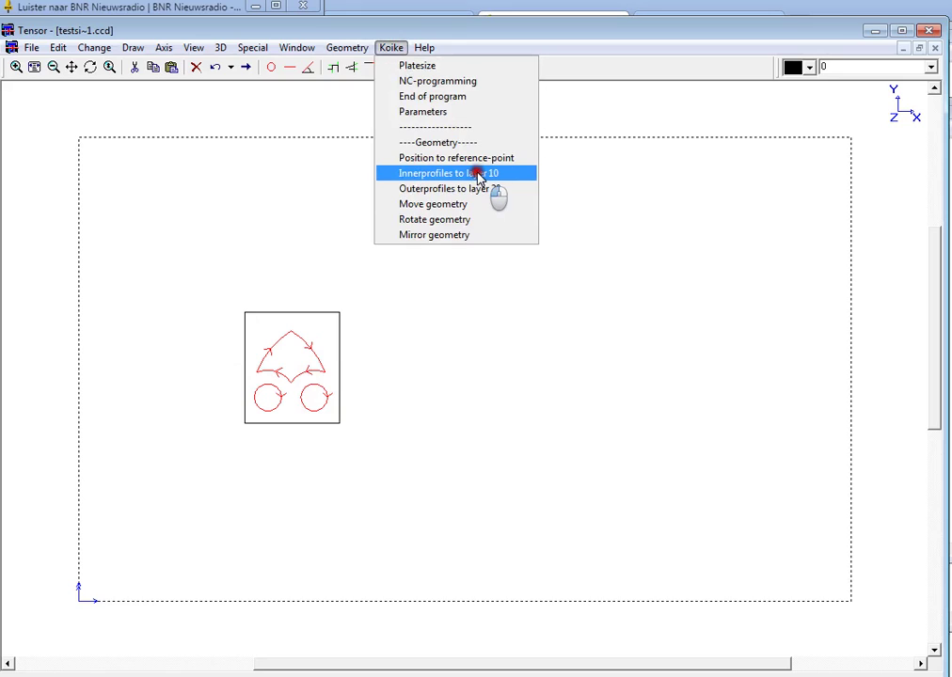
{"action": "left_click", "coordinate": [532, 301]}
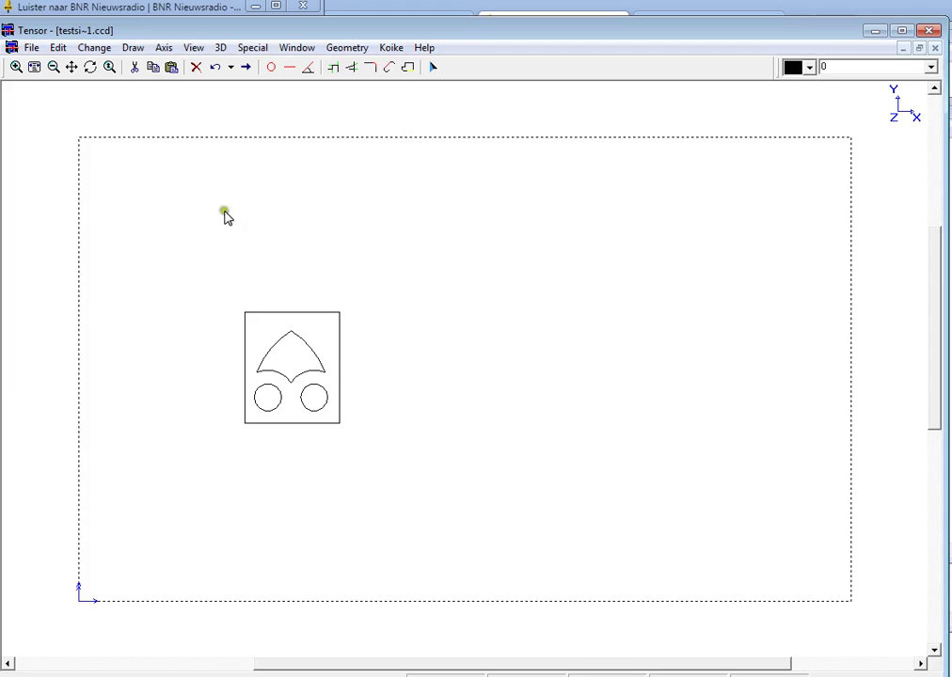
{"action": "mouse_move", "coordinate": [189, 233]}
{"action": "left_mouse_down"}
{"action": "mouse_move", "coordinate": [366, 397]}
{"action": "mouse_move", "coordinate": [397, 452]}
{"action": "left_mouse_up"}
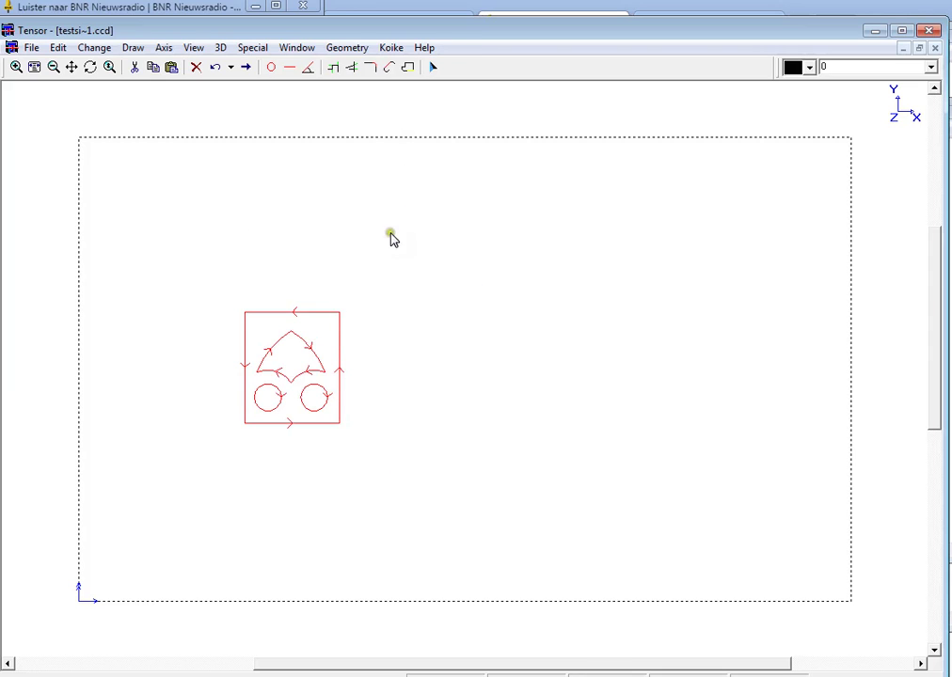
Position the part at reference point 1, the bottom-left corner, with 10 allowance in X and Y.
{"action": "left_click", "coordinate": [392, 48]}
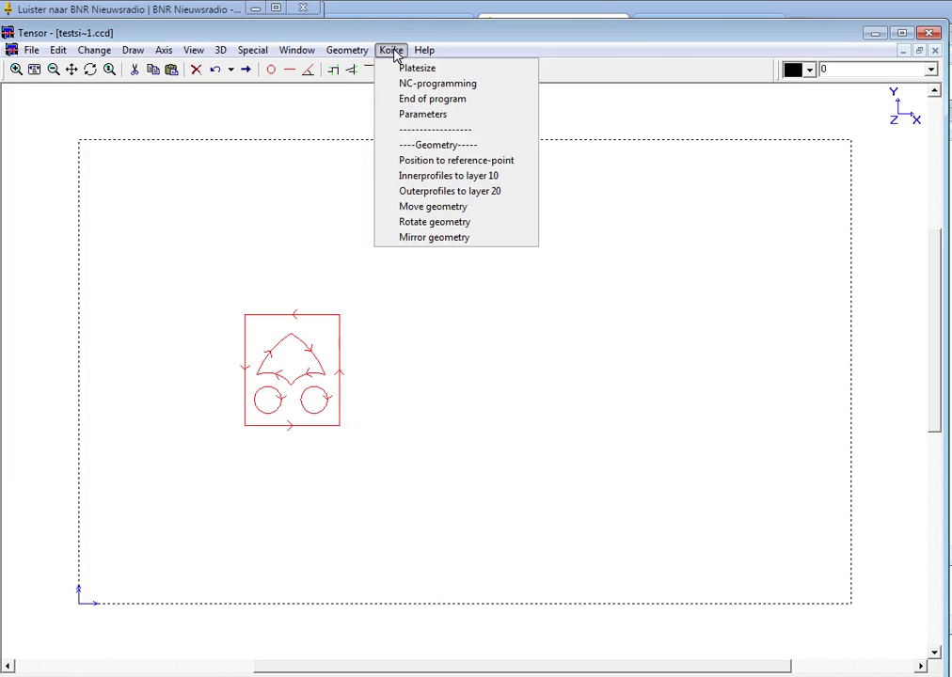
{"action": "left_click", "coordinate": [422, 161]}
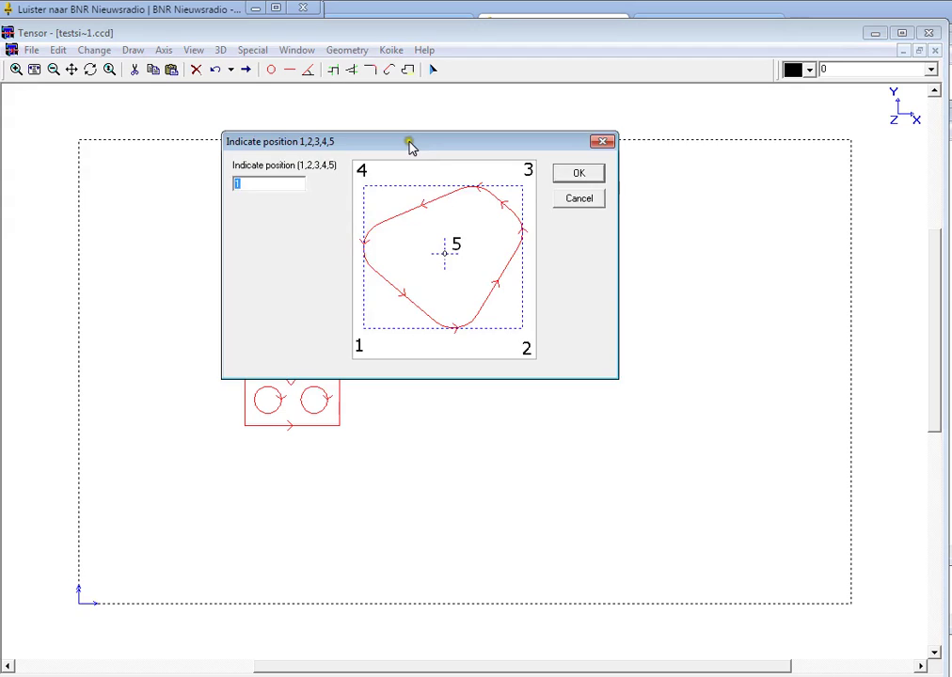
{"action": "left_click_drag", "start_coordinate": [411, 143], "coordinate": [607, 174]}
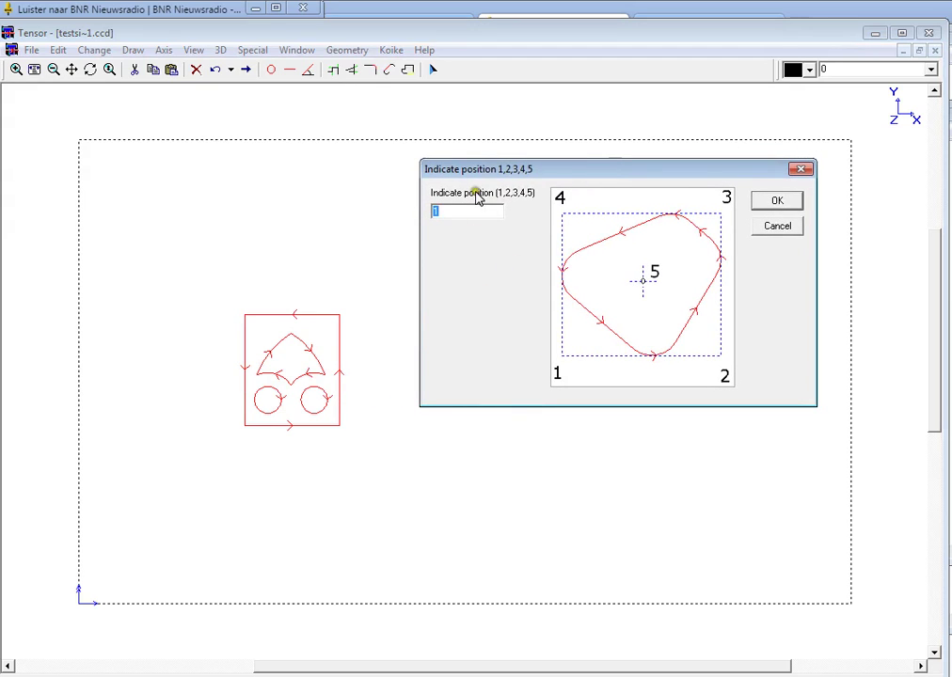
{"action": "left_click", "coordinate": [779, 203]}
{"action": "left_click_drag", "start_coordinate": [734, 188], "coordinate": [603, 208]}
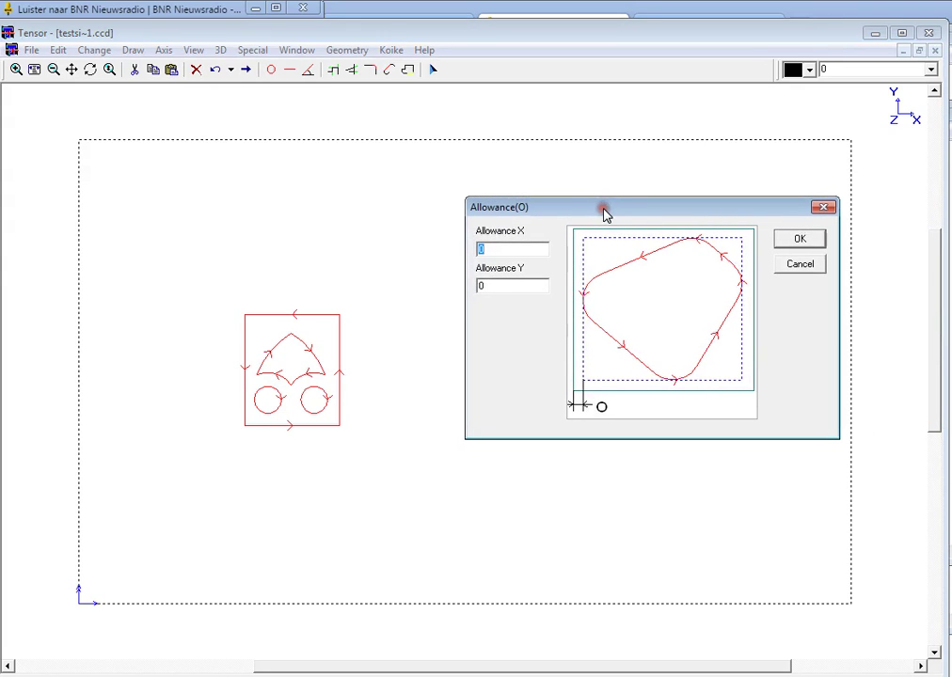
{"action": "key", "text": "Tab"}
{"action": "left_click", "coordinate": [797, 239]}
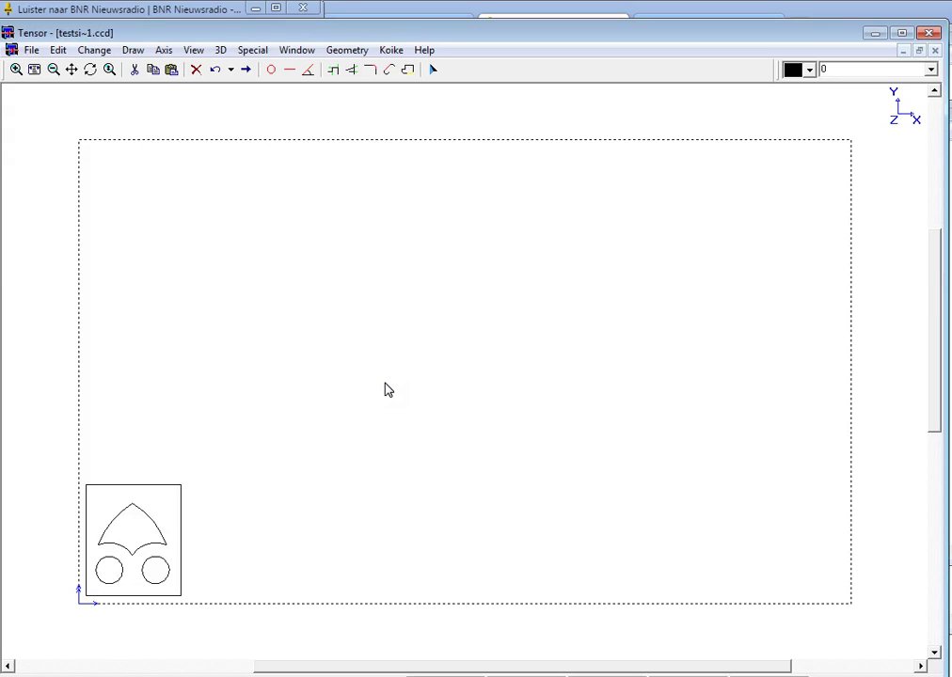
Change the cutting data's approach line length from 4 to 5 mm.
{"action": "left_click", "coordinate": [387, 50]}
{"action": "left_click", "coordinate": [475, 116]}
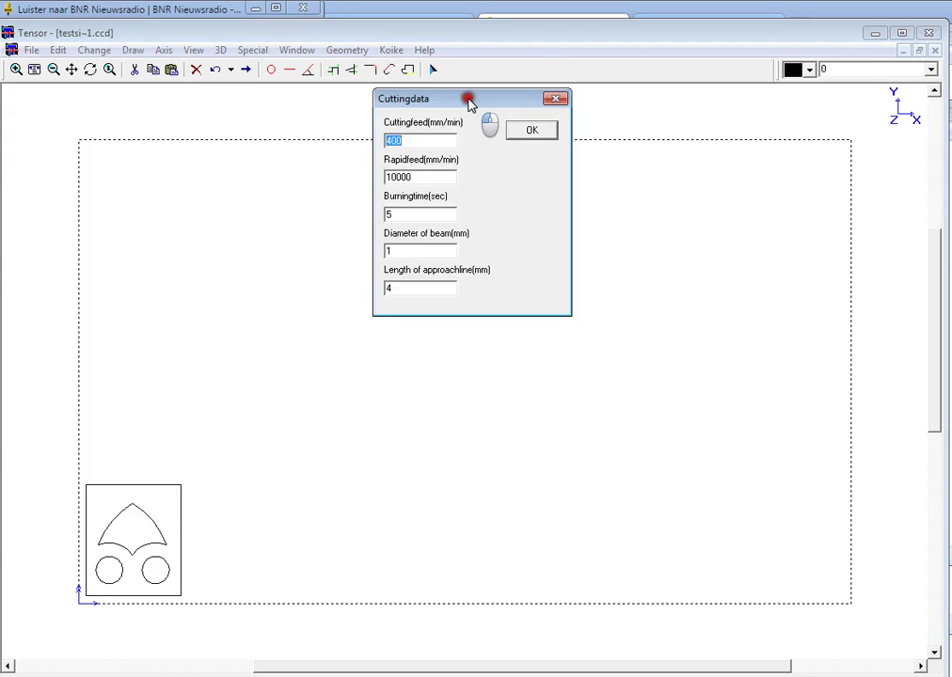
{"action": "left_click_drag", "start_coordinate": [469, 98], "coordinate": [478, 233]}
{"action": "left_click", "coordinate": [431, 273]}
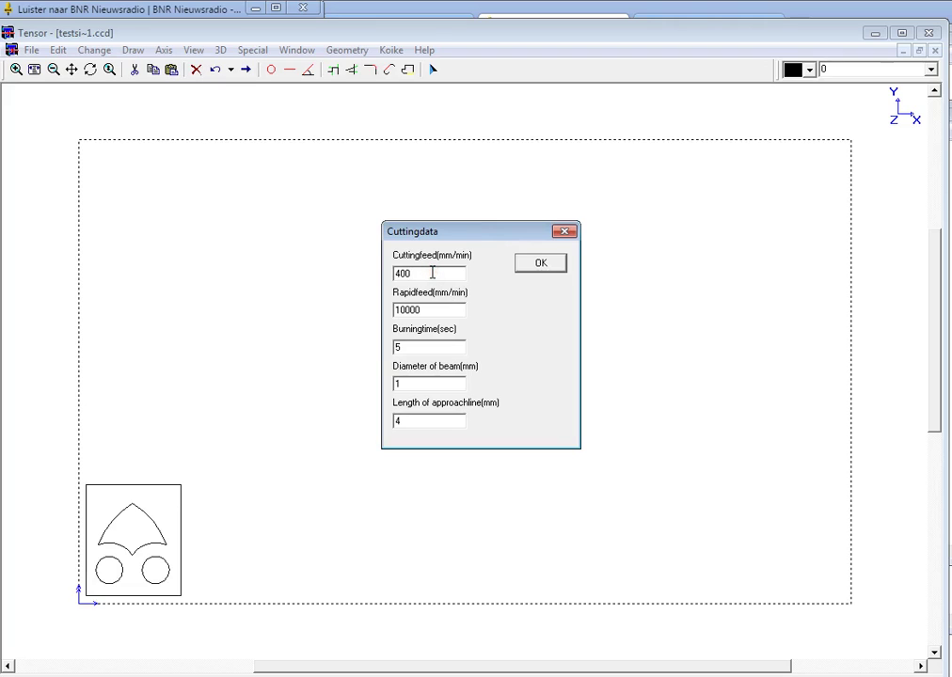
{"action": "left_click", "coordinate": [430, 273]}
{"action": "double_click", "coordinate": [425, 309]}
{"action": "double_click", "coordinate": [405, 347]}
{"action": "double_click", "coordinate": [405, 420]}
{"action": "type", "text": "5"}
{"action": "left_click", "coordinate": [538, 266]}
Check feed 400, rapid 10000 and burning time 5 s, then confirm the cutting data.
{"action": "double_click", "coordinate": [419, 273]}
{"action": "double_click", "coordinate": [428, 311]}
{"action": "double_click", "coordinate": [424, 348]}
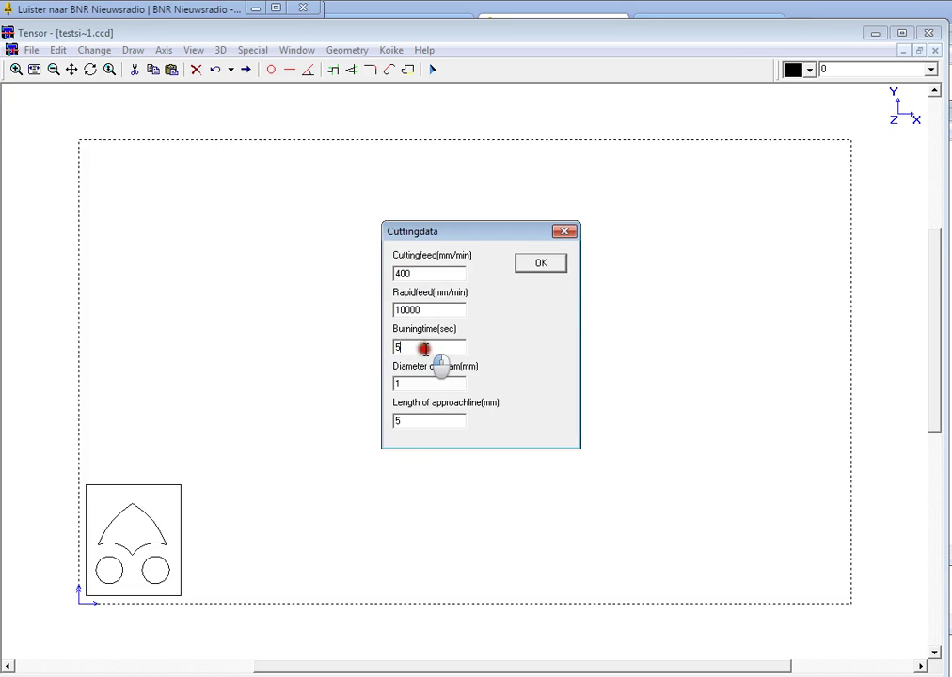
{"action": "left_click", "coordinate": [541, 265]}
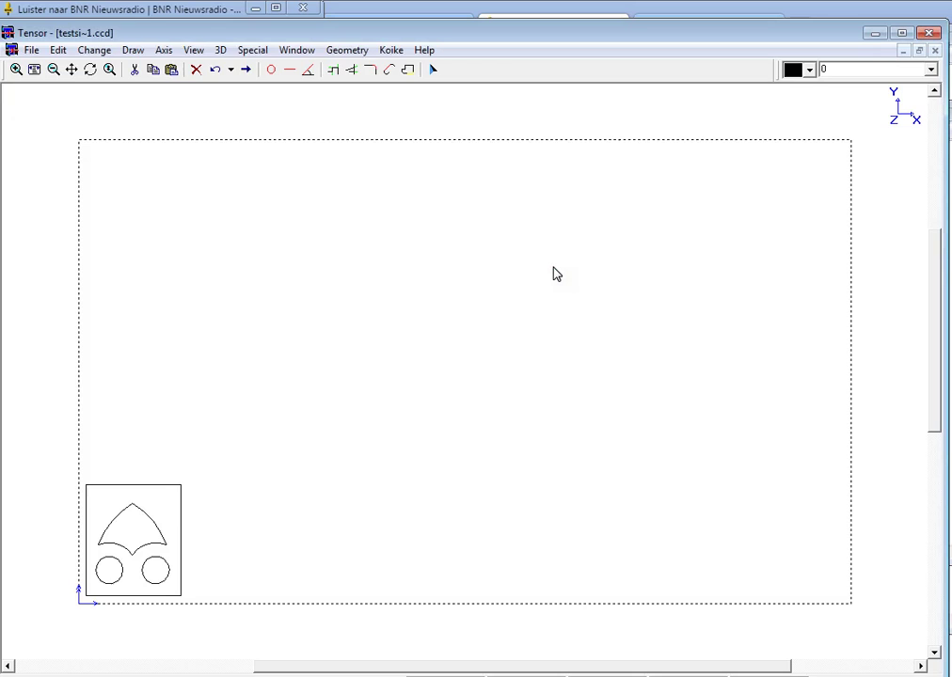
Select the part geometry on the plate and run Koike NC-programming.
{"action": "left_click_drag", "start_coordinate": [29, 383], "coordinate": [240, 642]}
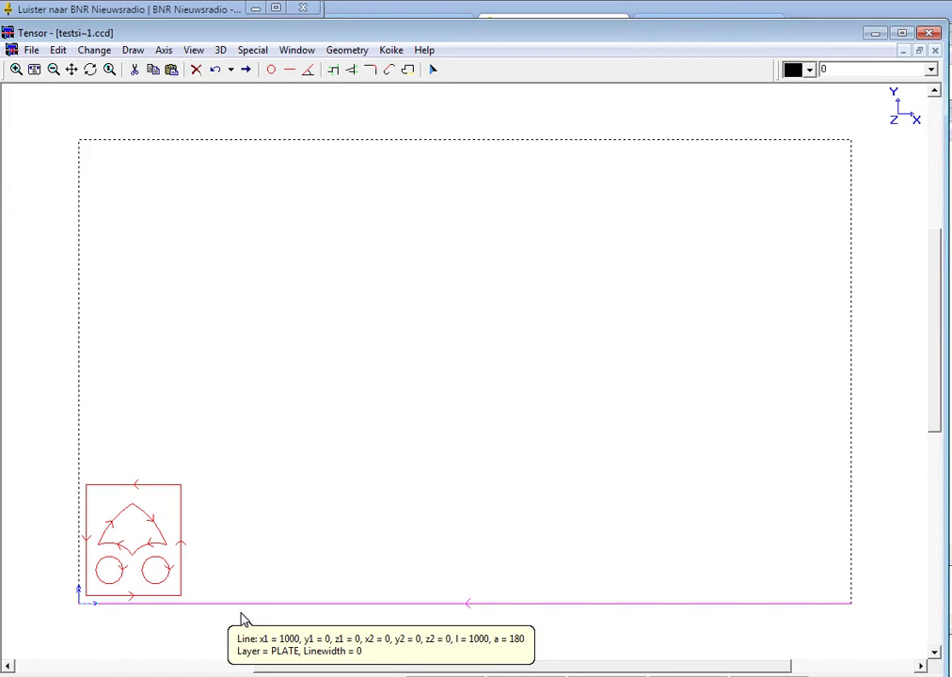
{"action": "left_click", "coordinate": [392, 50]}
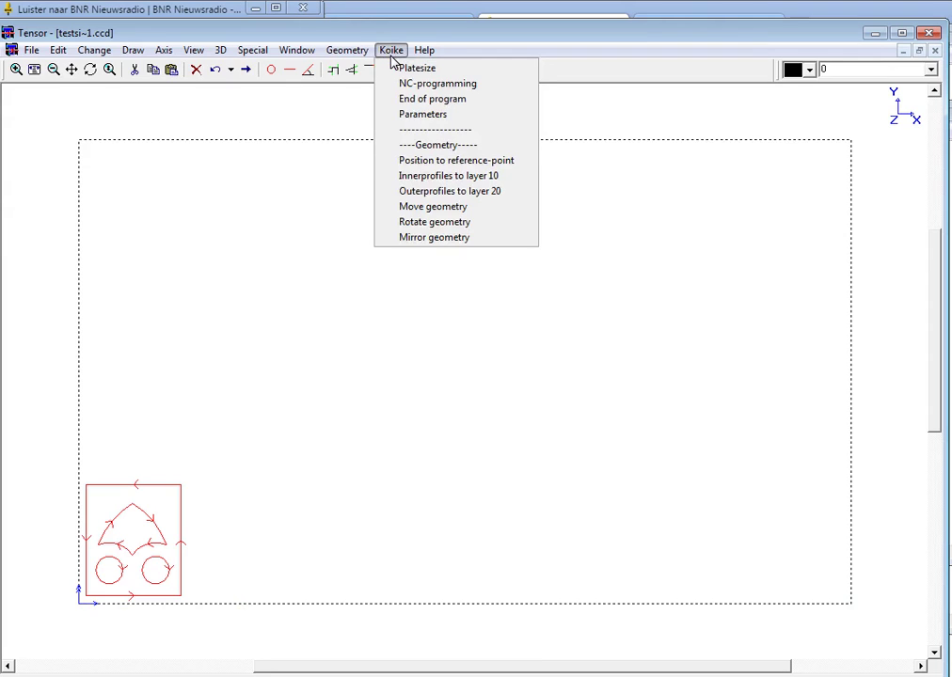
{"action": "left_click", "coordinate": [432, 83]}
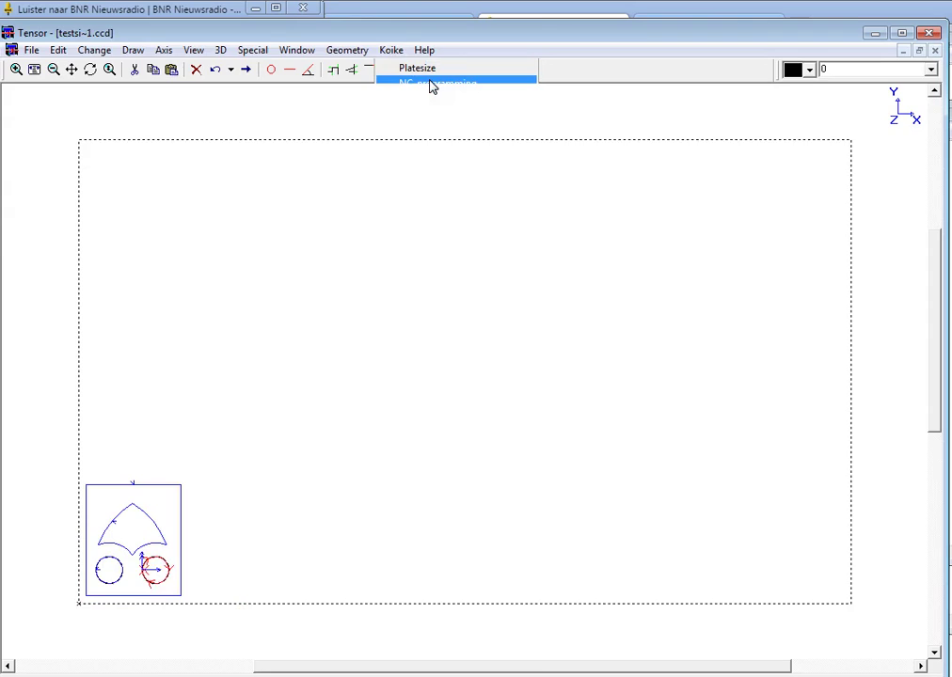
{"action": "left_click_drag", "start_coordinate": [432, 73], "coordinate": [559, 201]}
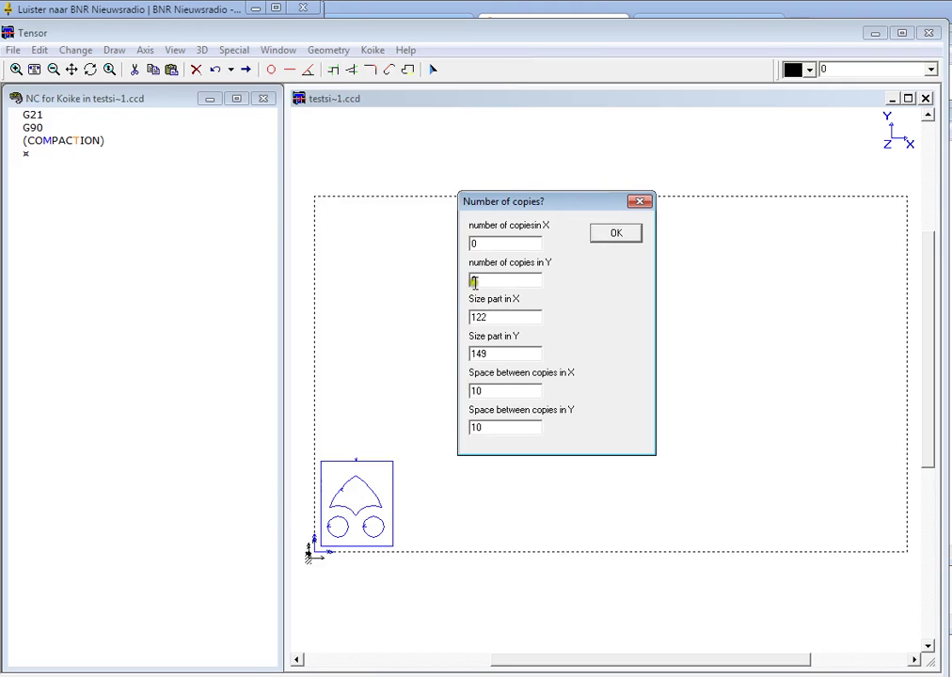
Lay out a 5 × 3 grid: 4 copies in X, 2 in Y, 122/149 size, 10 spacing.
{"action": "left_click_drag", "start_coordinate": [503, 200], "coordinate": [489, 233]}
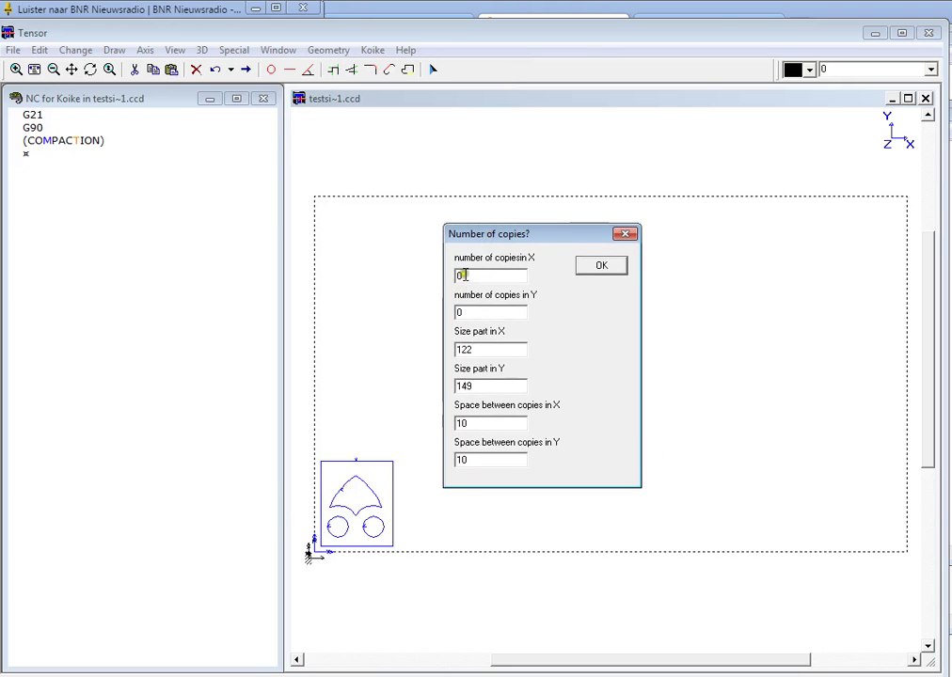
{"action": "left_click", "coordinate": [332, 271]}
{"action": "left_click", "coordinate": [335, 276]}
{"action": "left_click", "coordinate": [382, 293]}
{"action": "type", "text": "2"}
{"action": "left_click", "coordinate": [432, 340]}
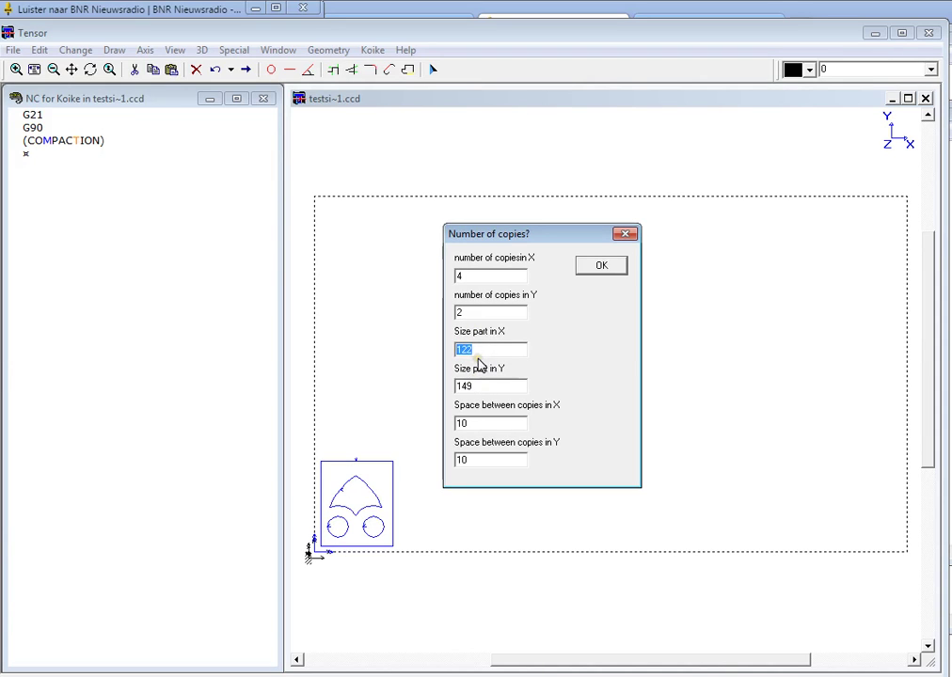
{"action": "left_click_drag", "start_coordinate": [480, 386], "coordinate": [445, 386]}
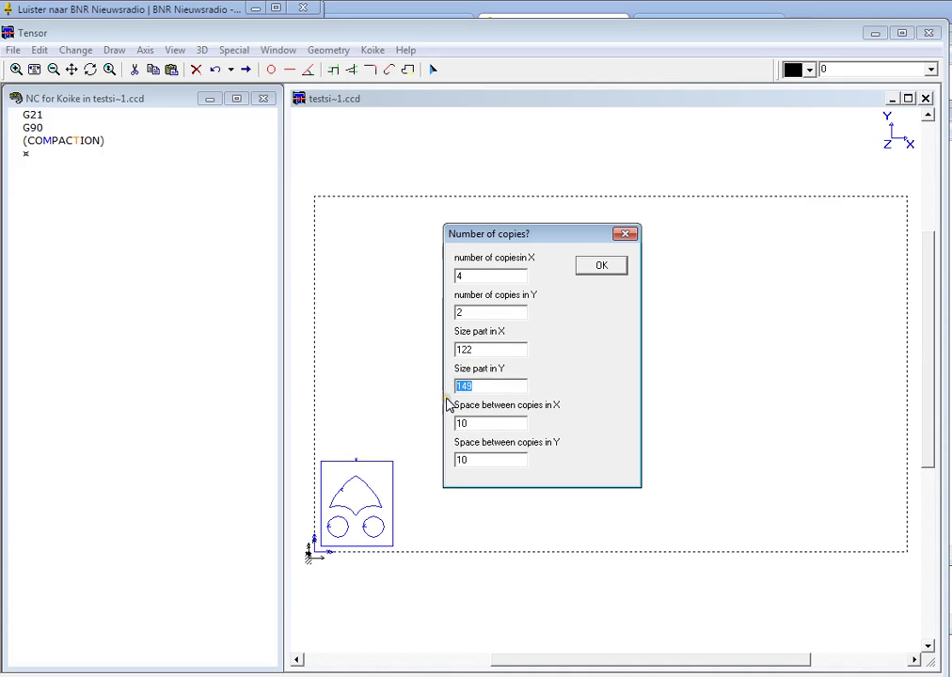
{"action": "left_click_drag", "start_coordinate": [476, 421], "coordinate": [453, 420]}
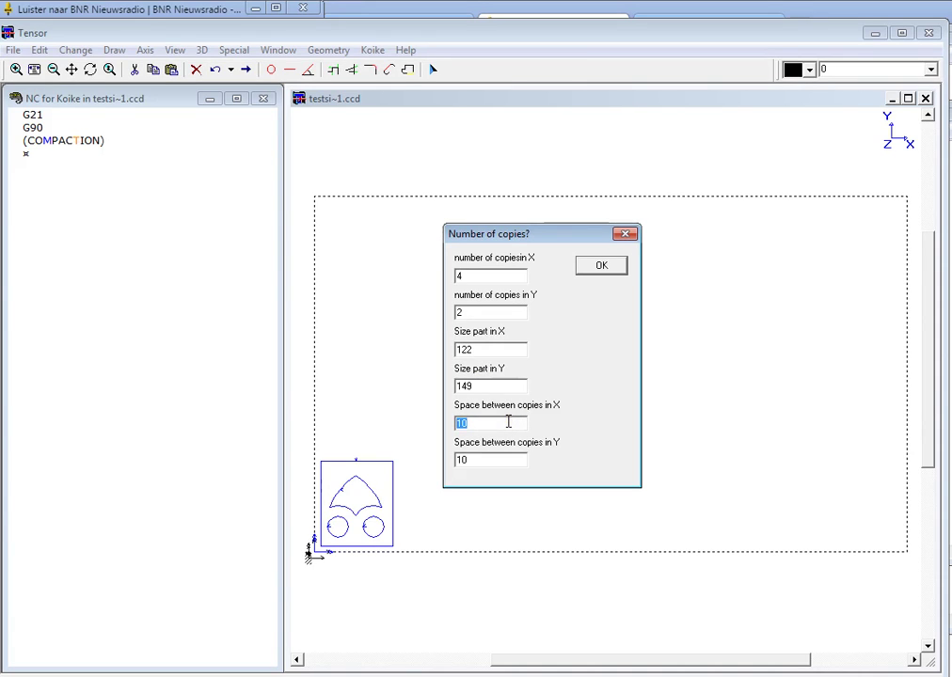
{"action": "left_click", "coordinate": [595, 269]}
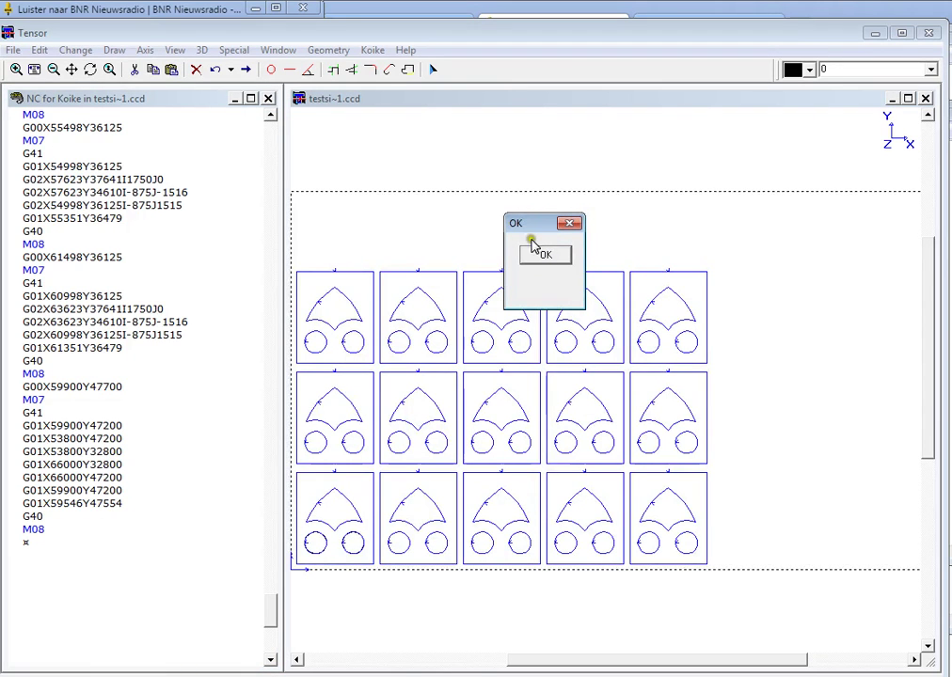
Acknowledge the confirmation and show the machining summary: path 15510.529, 44 min 24 s.
{"action": "left_click_drag", "start_coordinate": [531, 243], "coordinate": [435, 149]}
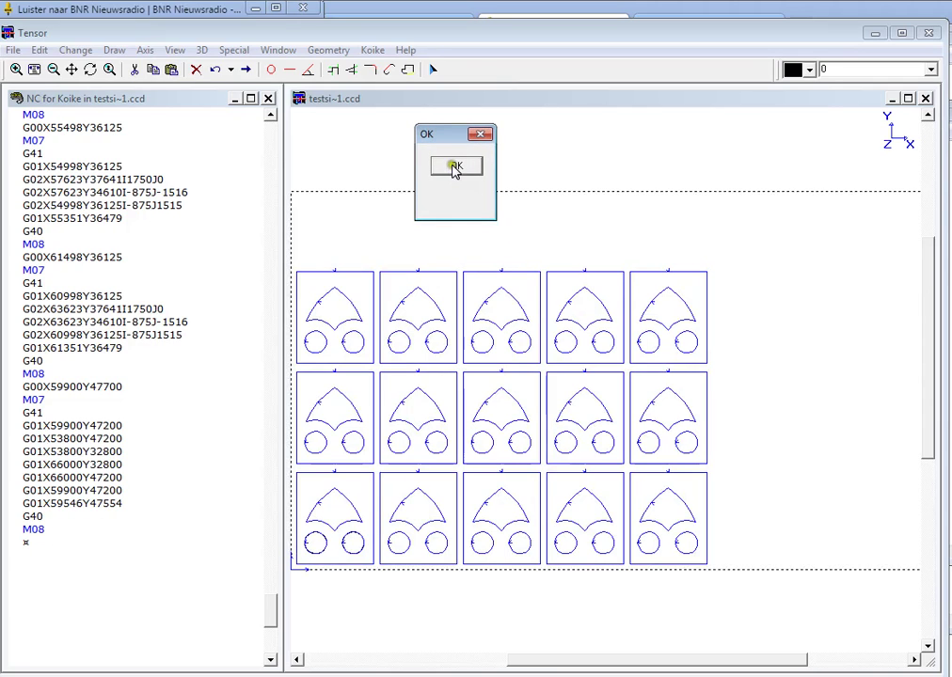
{"action": "left_click", "coordinate": [462, 170]}
{"action": "left_click_drag", "start_coordinate": [452, 156], "coordinate": [462, 295]}
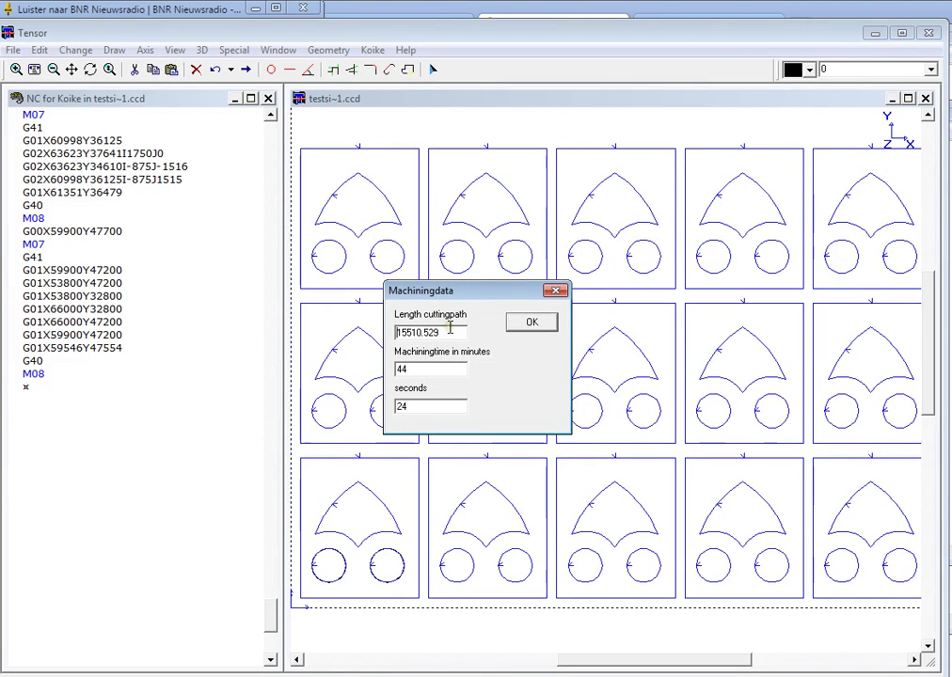
Accept the summary and resize and move the Notepad report so it is fully visible.
{"action": "left_click", "coordinate": [531, 323]}
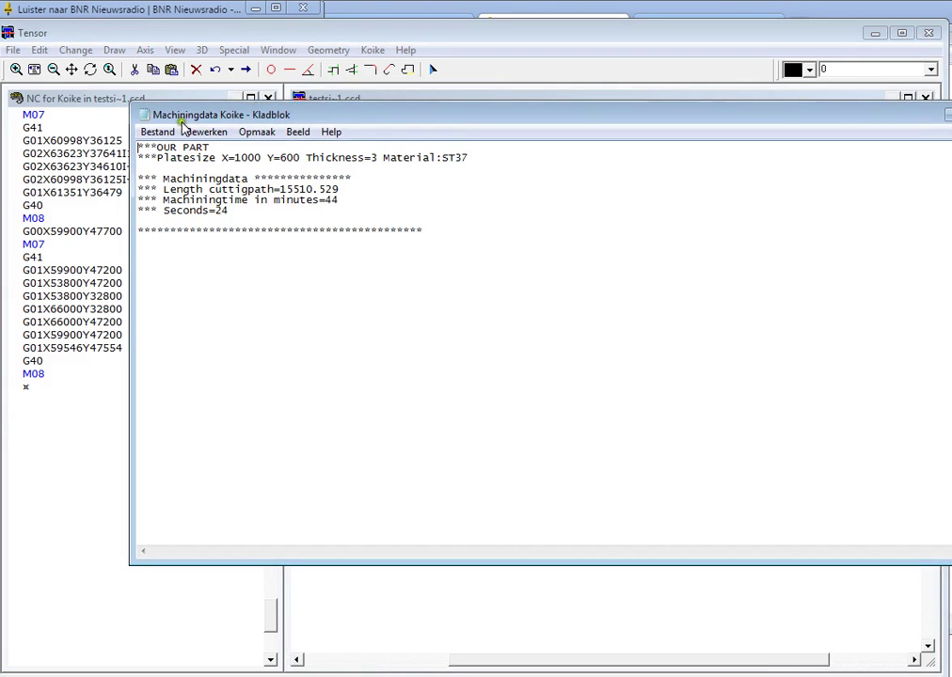
{"action": "left_click_drag", "start_coordinate": [131, 107], "coordinate": [330, 151]}
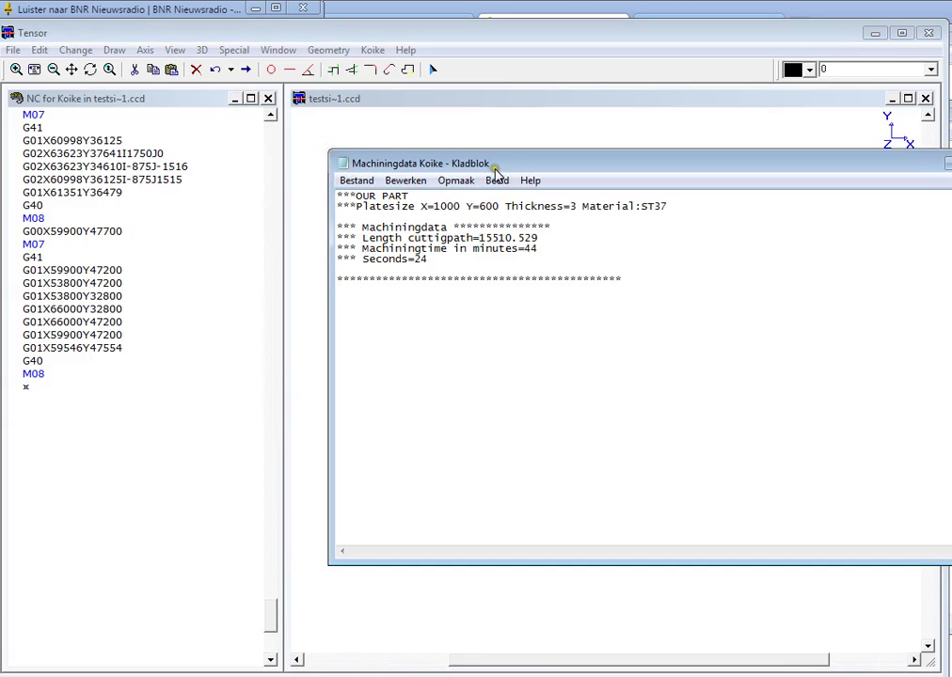
{"action": "left_click_drag", "start_coordinate": [493, 165], "coordinate": [261, 160]}
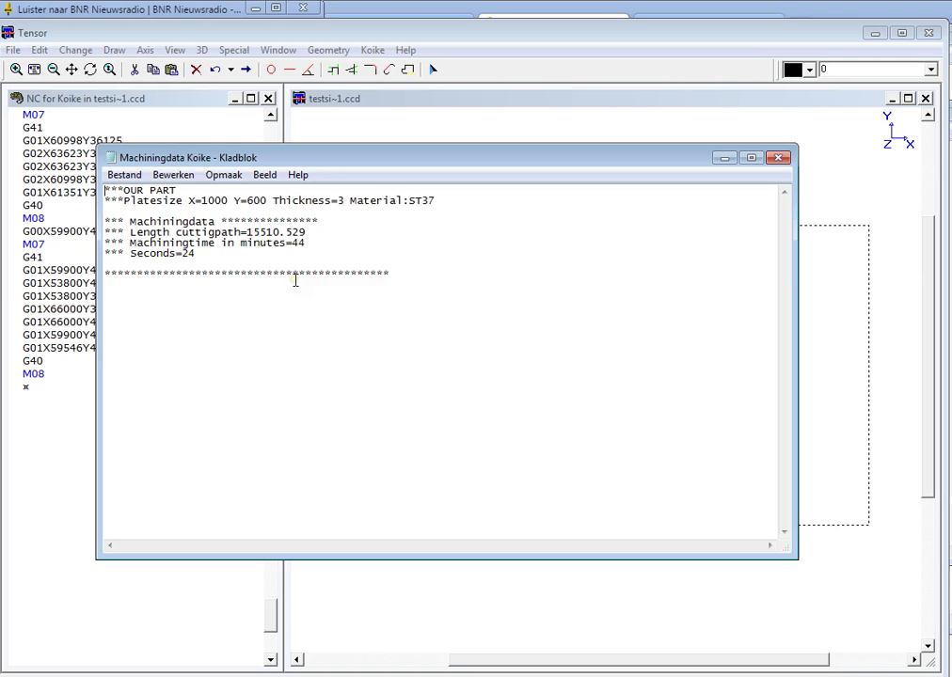
{"action": "left_click", "coordinate": [413, 272]}
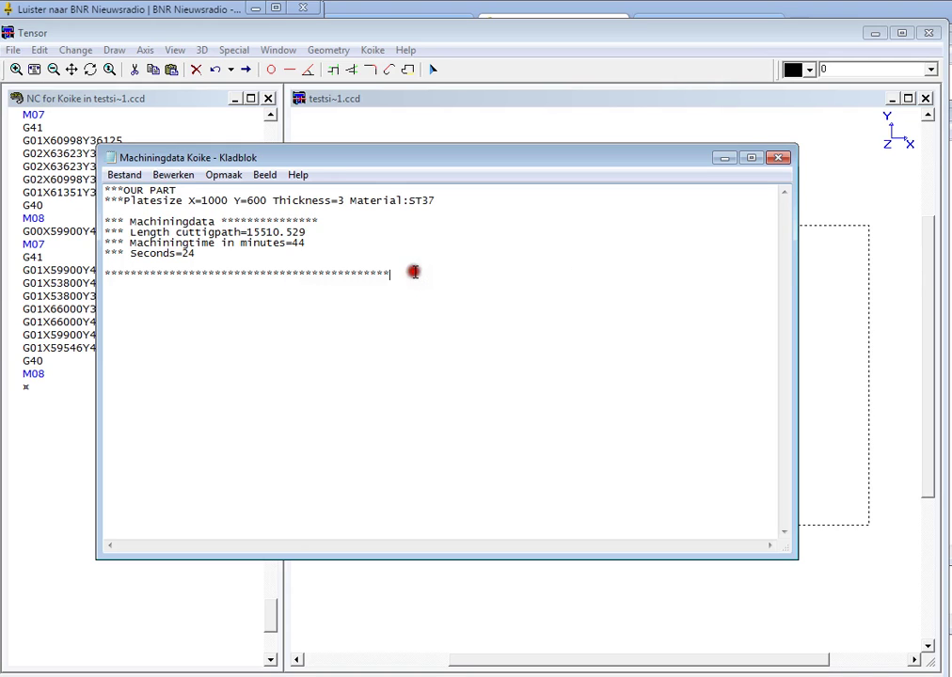
Close the report and draw the top and right-side lines of a stepped outline above the grid.
{"action": "left_click", "coordinate": [780, 159]}
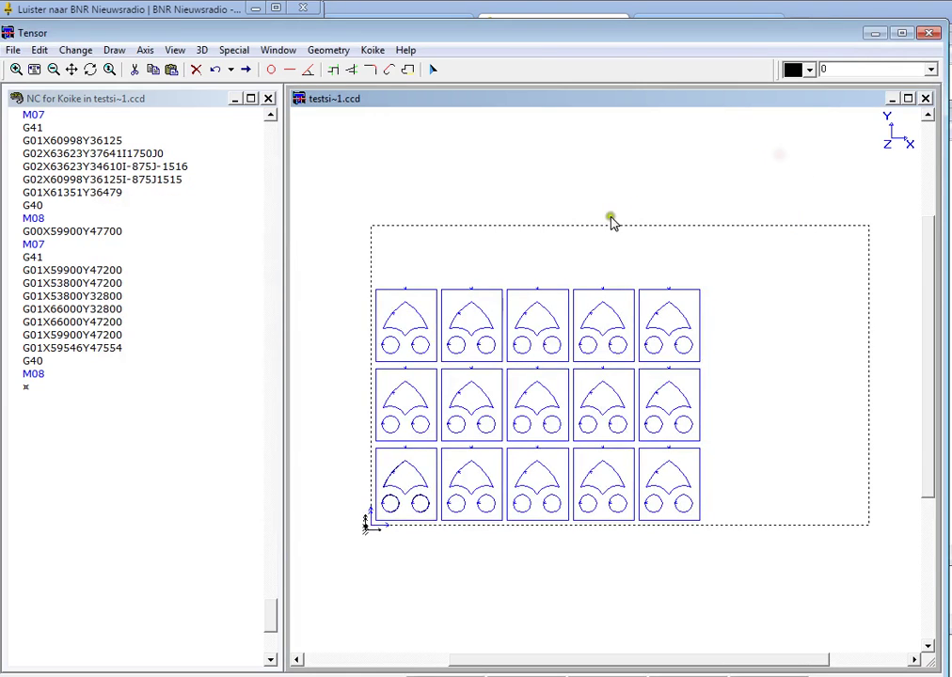
{"action": "left_click", "coordinate": [451, 169]}
{"action": "left_click", "coordinate": [290, 70]}
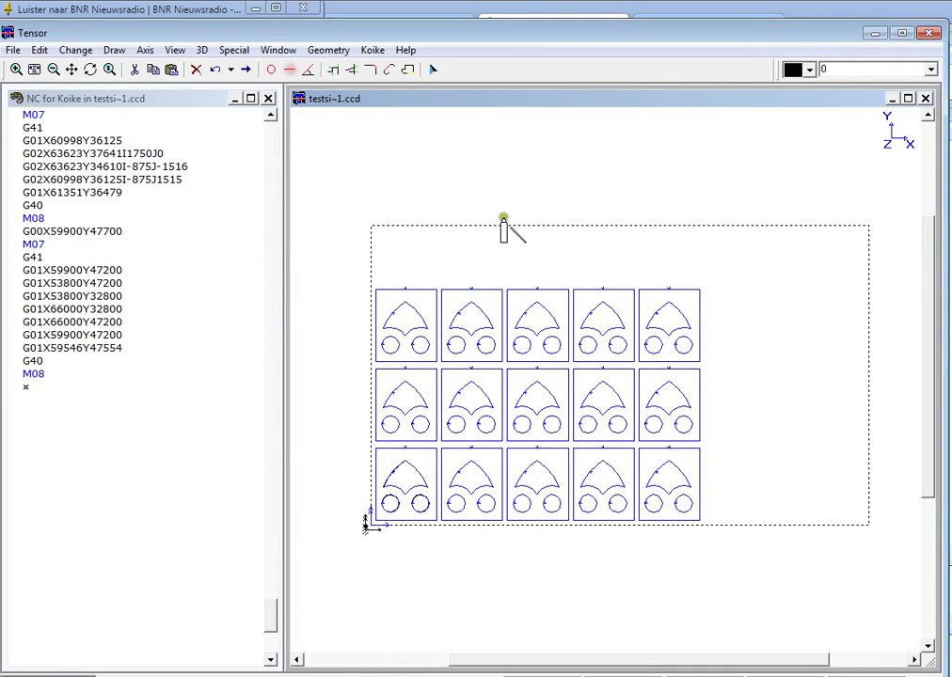
{"action": "left_click", "coordinate": [572, 248]}
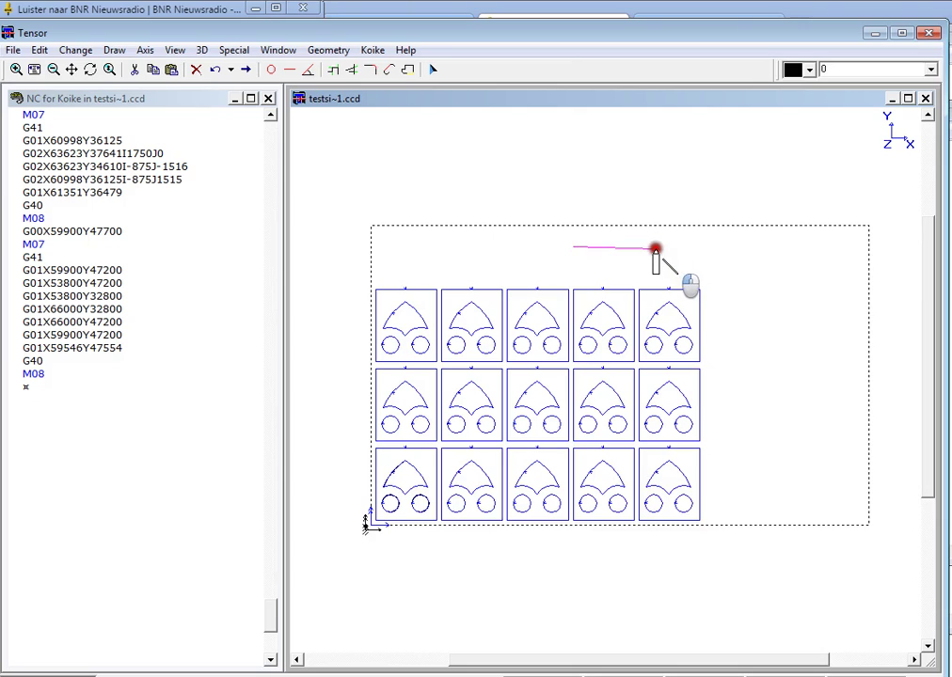
{"action": "left_click", "coordinate": [657, 247]}
{"action": "key", "text": "Return"}
{"action": "left_click", "coordinate": [661, 246]}
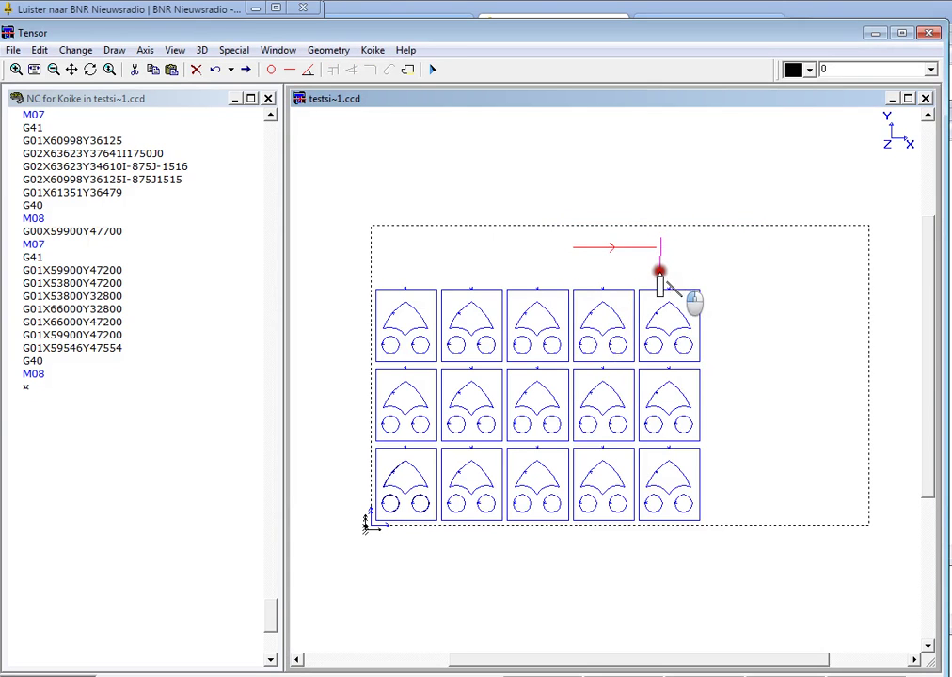
{"action": "left_click", "coordinate": [659, 278]}
{"action": "key", "text": "Return"}
Draw the step, lower and left lines, then trim them into one closed chain.
{"action": "left_click", "coordinate": [616, 261]}
{"action": "left_click", "coordinate": [620, 280]}
{"action": "key", "text": "Return"}
{"action": "left_click", "coordinate": [629, 255]}
{"action": "left_click", "coordinate": [653, 255]}
{"action": "key", "text": "Return"}
{"action": "left_click", "coordinate": [570, 263]}
{"action": "left_click", "coordinate": [588, 271]}
{"action": "key", "text": "Return"}
{"action": "left_click", "coordinate": [584, 238]}
{"action": "left_click", "coordinate": [600, 248]}
{"action": "left_click", "coordinate": [637, 249]}
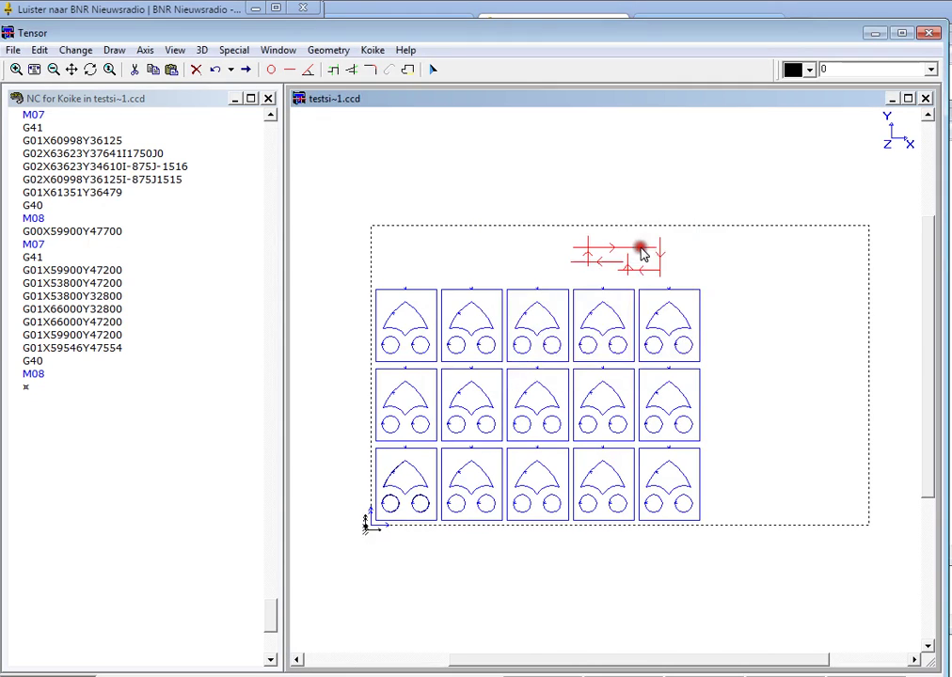
{"action": "left_click", "coordinate": [333, 69]}
Make a 180° rotated copy of the stepped part and interlock it with the original.
{"action": "scroll", "coordinate": [642, 281], "scroll_direction": "up", "scroll_amount": 2}
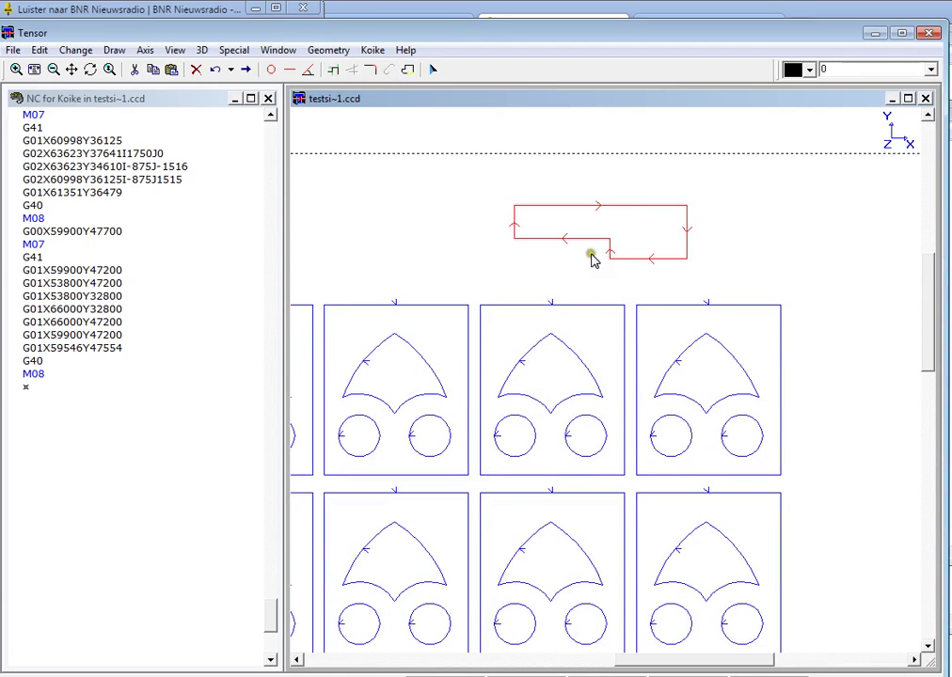
{"action": "left_click", "coordinate": [606, 231]}
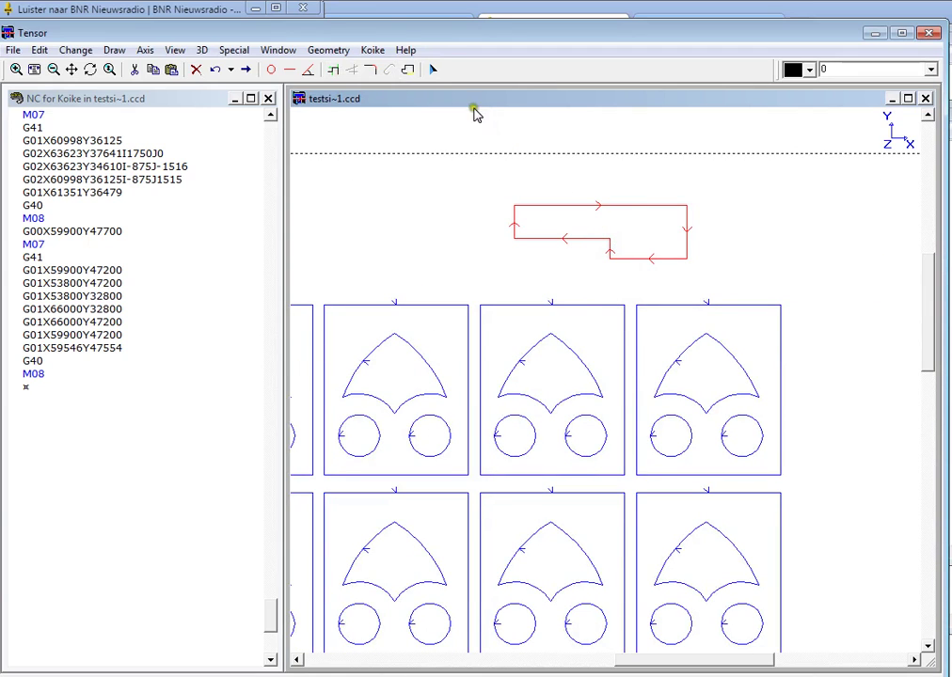
{"action": "left_click", "coordinate": [374, 50]}
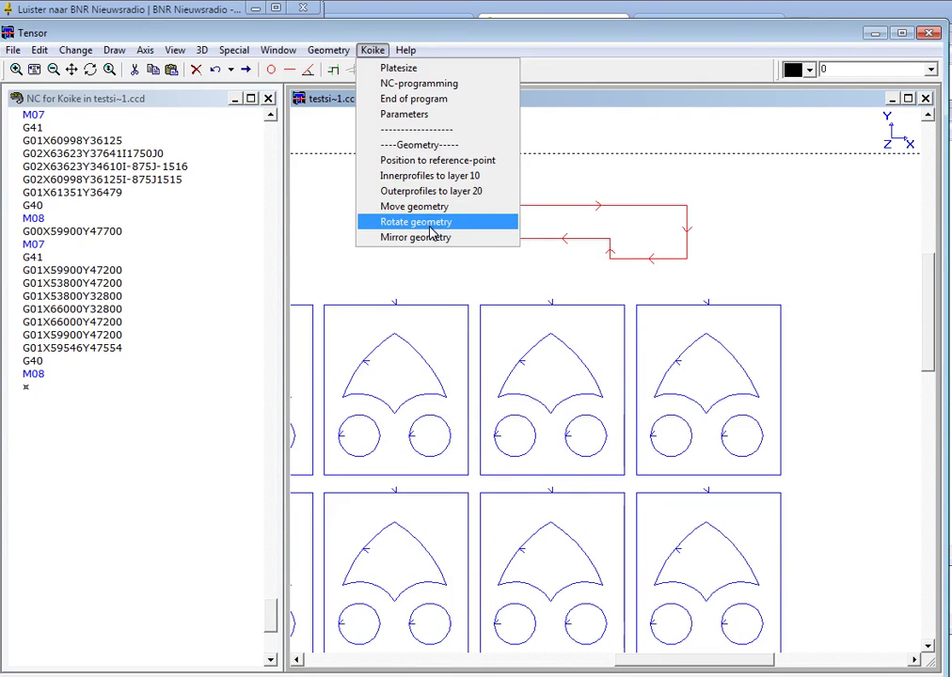
{"action": "left_click", "coordinate": [430, 226]}
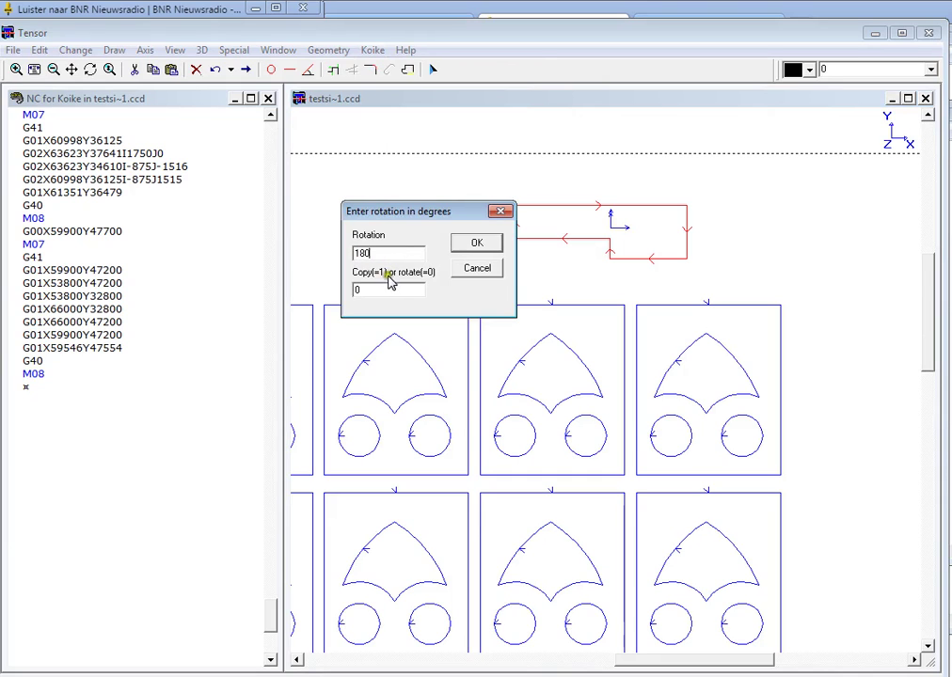
{"action": "key", "text": "Tab"}
{"action": "type", "text": "1"}
{"action": "left_click", "coordinate": [480, 245]}
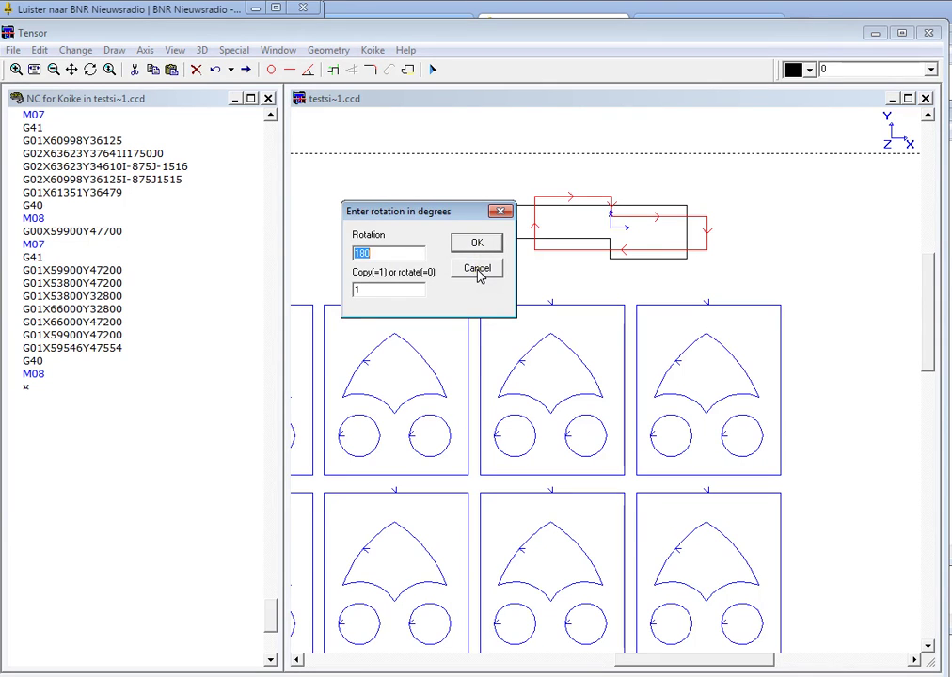
{"action": "left_click", "coordinate": [478, 271]}
{"action": "left_click_drag", "start_coordinate": [544, 249], "coordinate": [510, 280]}
Put both stepped outlines on outer-profile layer 20.
{"action": "scroll", "coordinate": [506, 280], "scroll_direction": "down", "scroll_amount": 1}
{"action": "scroll", "coordinate": [498, 274], "scroll_direction": "down", "scroll_amount": 1}
{"action": "left_click_drag", "start_coordinate": [435, 174], "coordinate": [603, 281]}
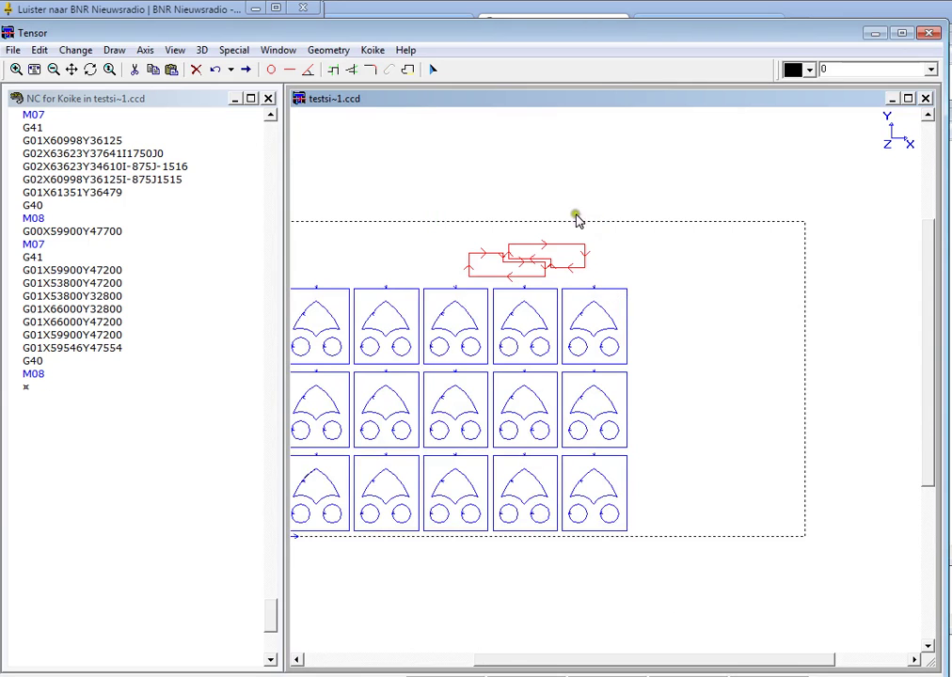
{"action": "left_click", "coordinate": [373, 50]}
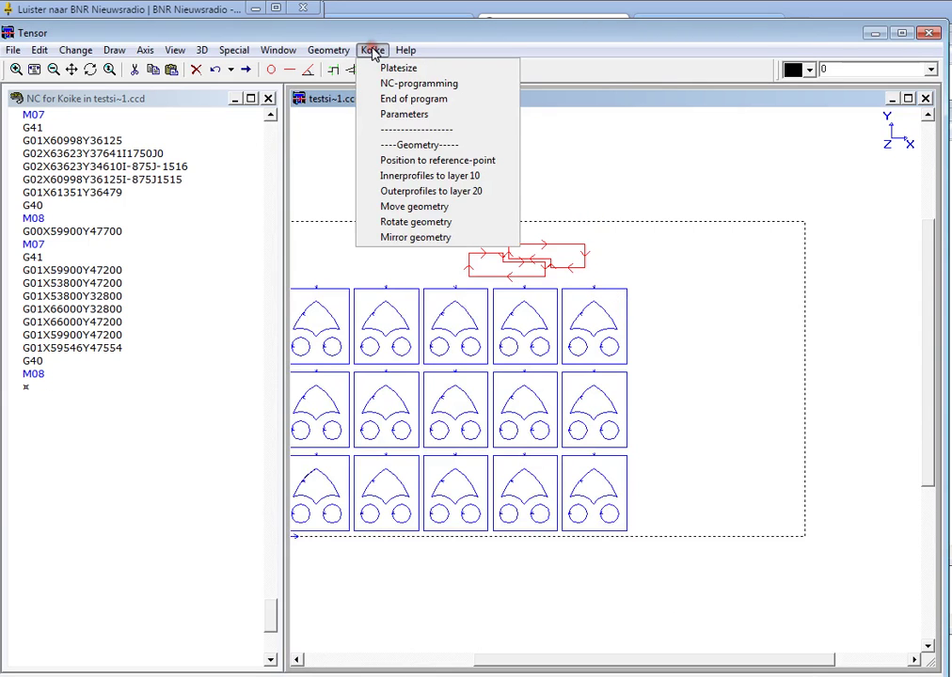
{"action": "left_click", "coordinate": [442, 197]}
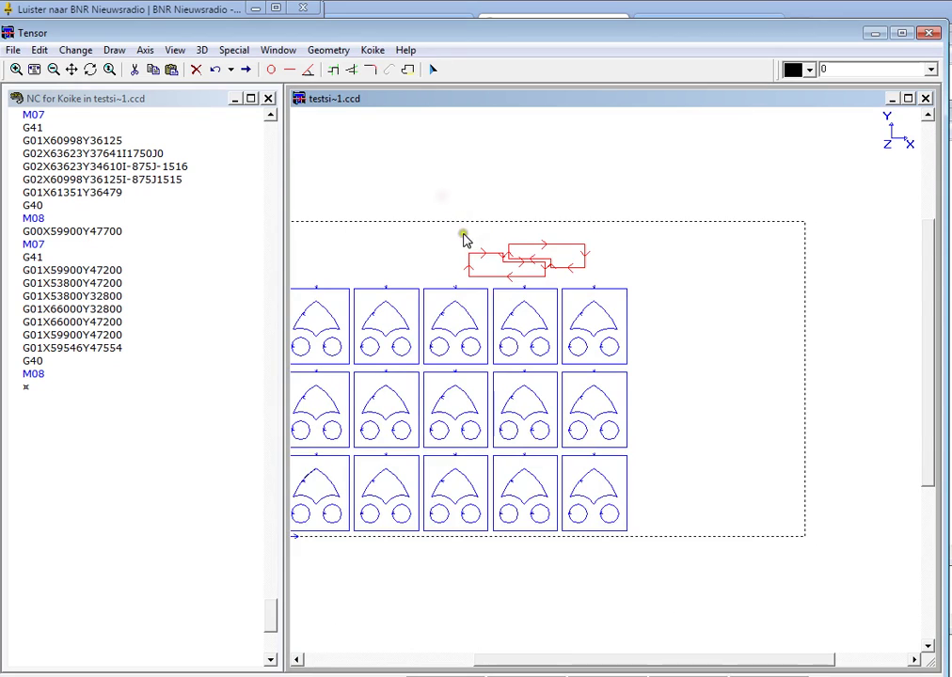
Move the interlocked pair beside the grid's lower-right part.
{"action": "left_click_drag", "start_coordinate": [623, 234], "coordinate": [790, 508]}
{"action": "scroll", "coordinate": [797, 508], "scroll_direction": "up", "scroll_amount": 2}
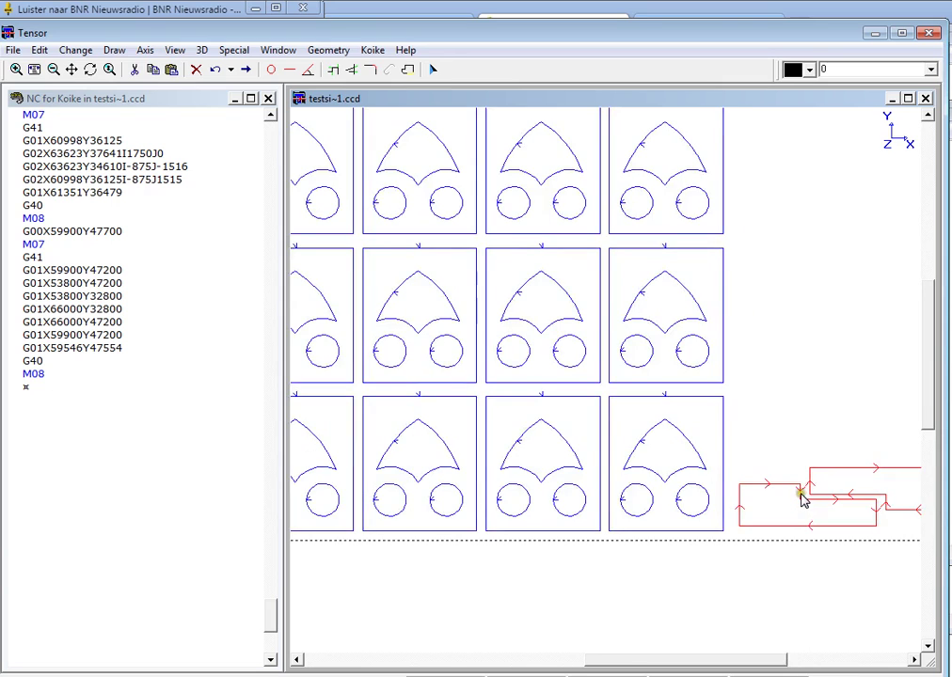
{"action": "left_click_drag", "start_coordinate": [779, 468], "coordinate": [552, 393]}
{"action": "scroll", "coordinate": [555, 399], "scroll_direction": "down", "scroll_amount": 2}
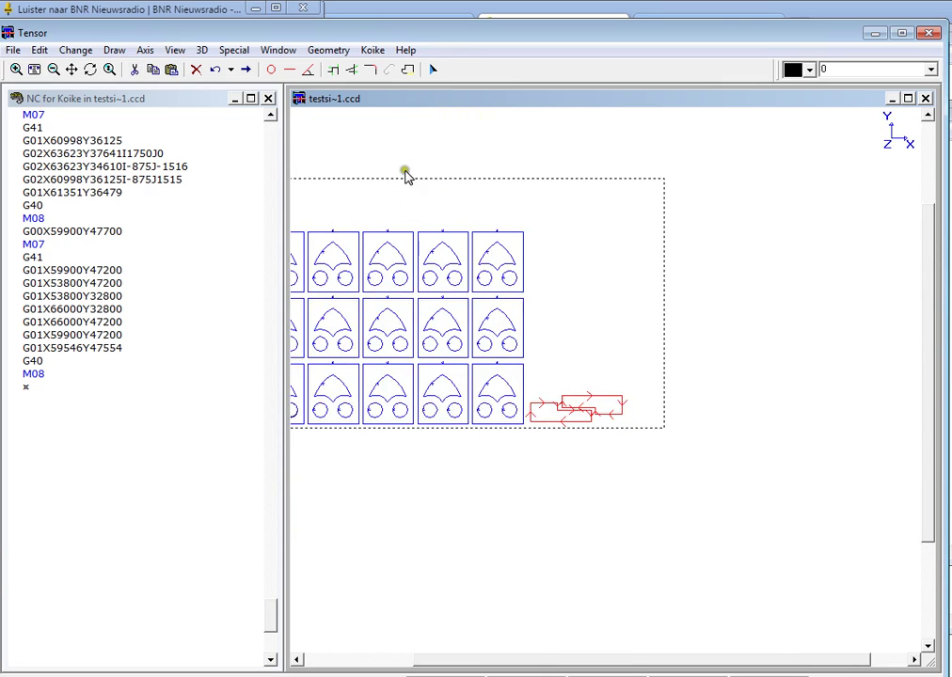
Generate NC code for the stepped pair with 4 copies in Y, stacking five pairs.
{"action": "left_click", "coordinate": [373, 52]}
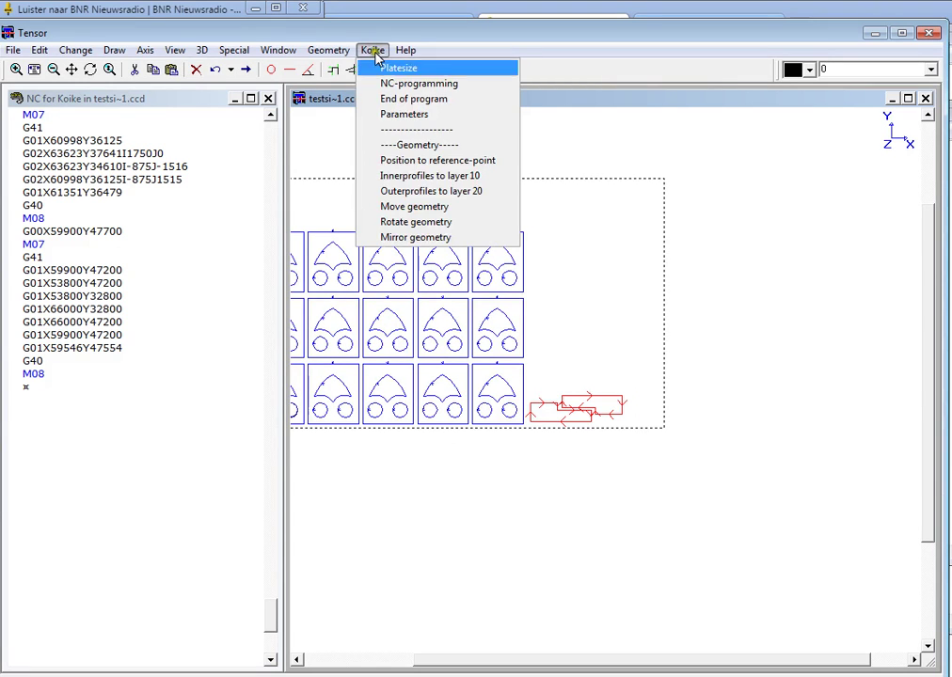
{"action": "left_click", "coordinate": [411, 86]}
{"action": "left_click_drag", "start_coordinate": [399, 68], "coordinate": [771, 141]}
{"action": "double_click", "coordinate": [743, 214]}
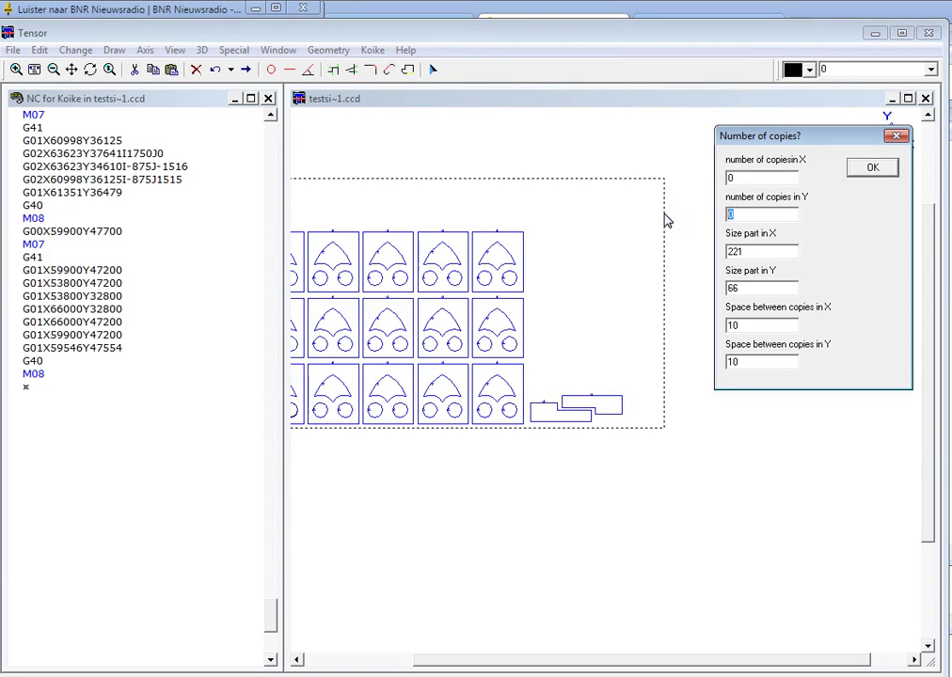
{"action": "type", "text": "4"}
{"action": "left_click", "coordinate": [870, 169]}
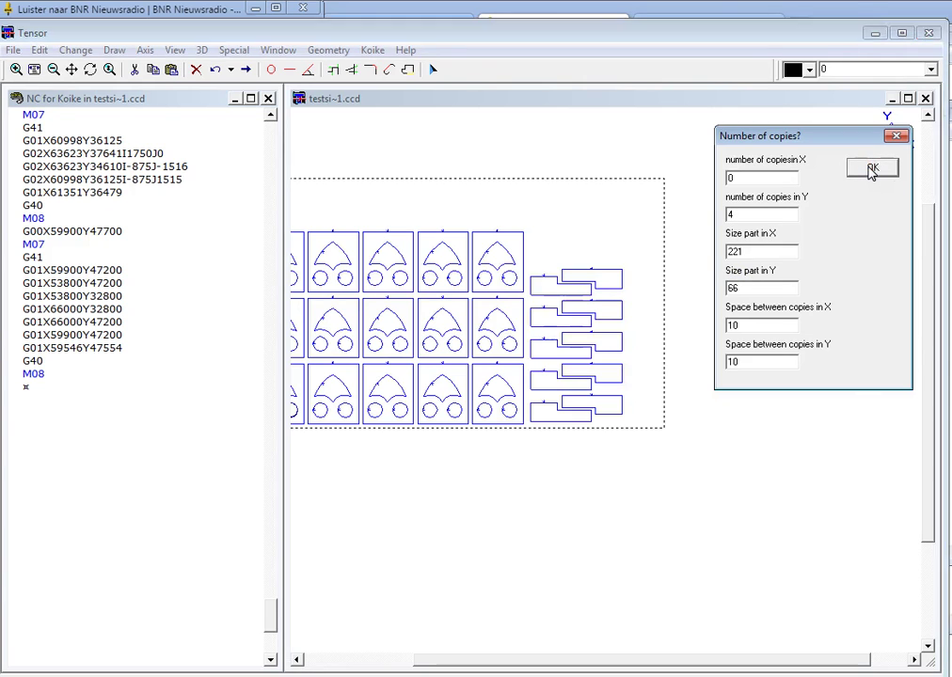
{"action": "left_click_drag", "start_coordinate": [858, 151], "coordinate": [477, 143]}
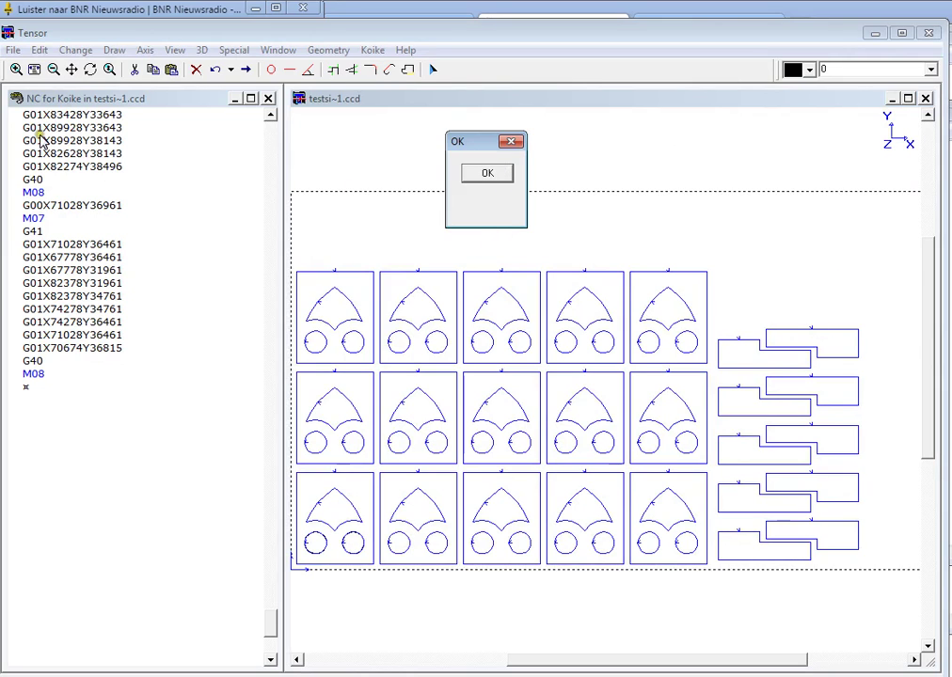
{"action": "left_click", "coordinate": [479, 175]}
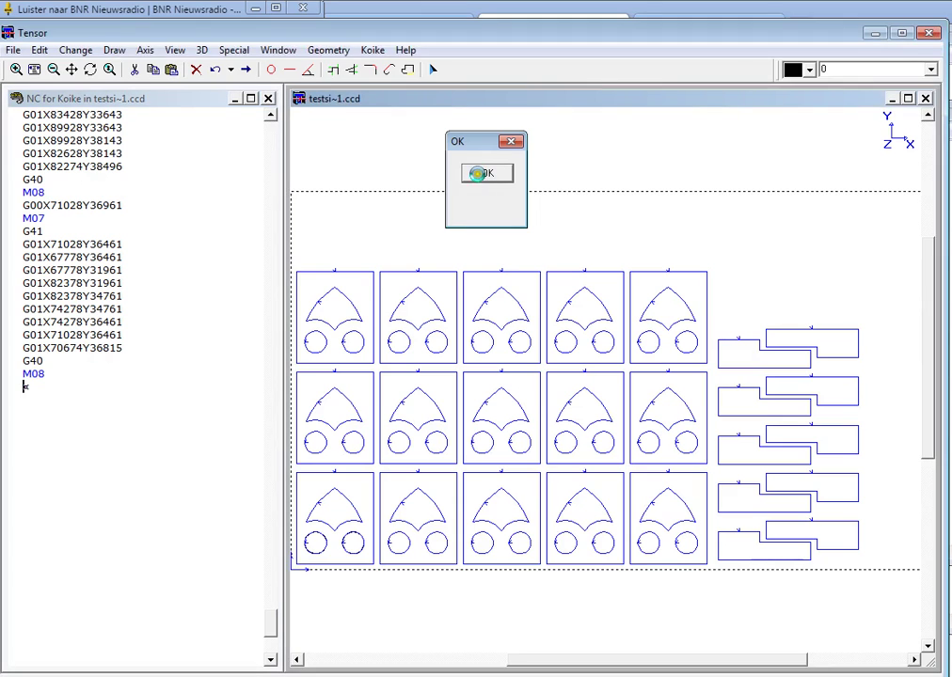
Check the Koike machining data (19430.557 cutting length, 55 min 12 s), then close Notepad.
{"action": "left_click_drag", "start_coordinate": [475, 156], "coordinate": [260, 167]}
{"action": "double_click", "coordinate": [216, 242]}
{"action": "left_click", "coordinate": [317, 195]}
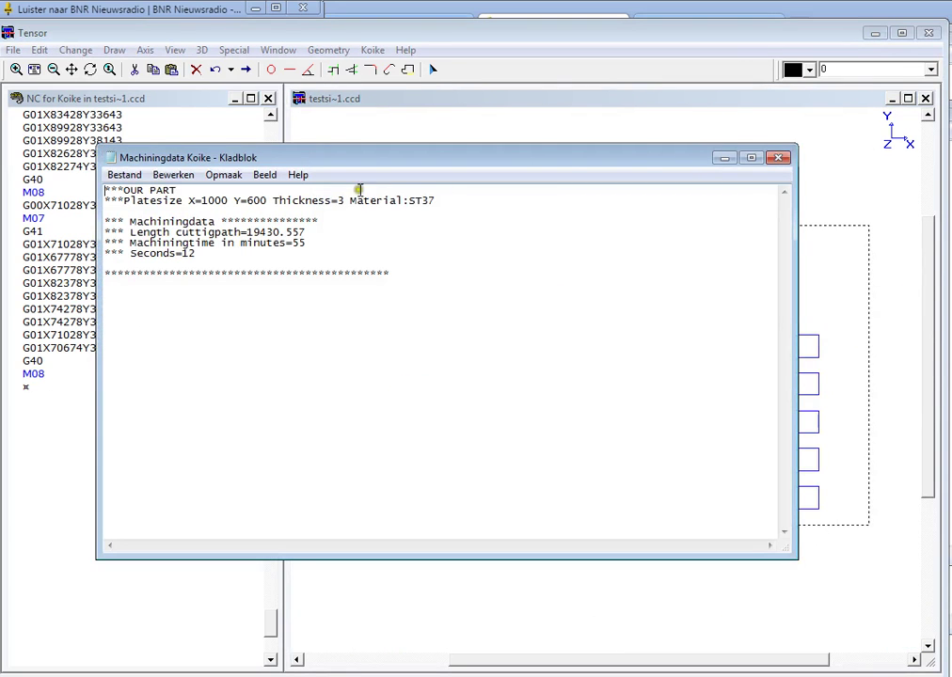
{"action": "left_click", "coordinate": [778, 157]}
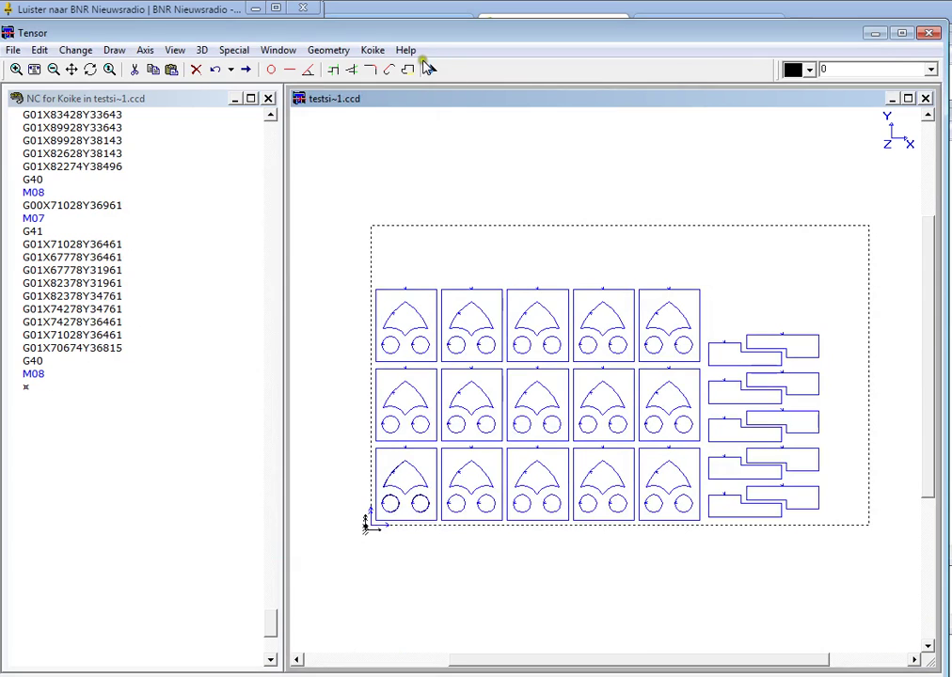
Append G00X0Y0, M02 and % via Koike > End of program and check the closing NC lines.
{"action": "left_click", "coordinate": [372, 49]}
{"action": "left_click", "coordinate": [404, 99]}
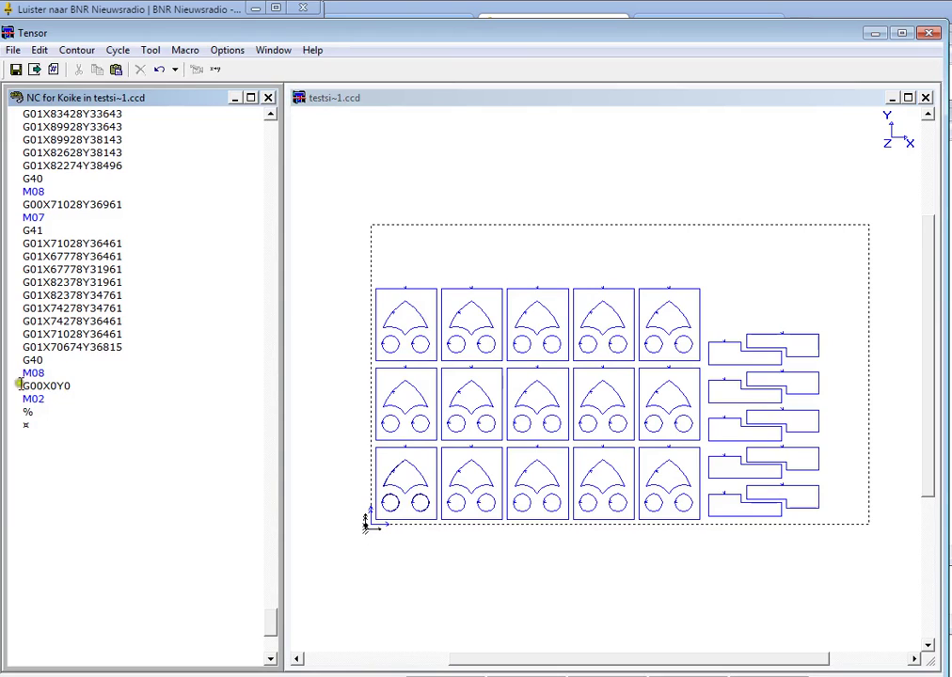
{"action": "left_click_drag", "start_coordinate": [18, 384], "coordinate": [44, 412]}
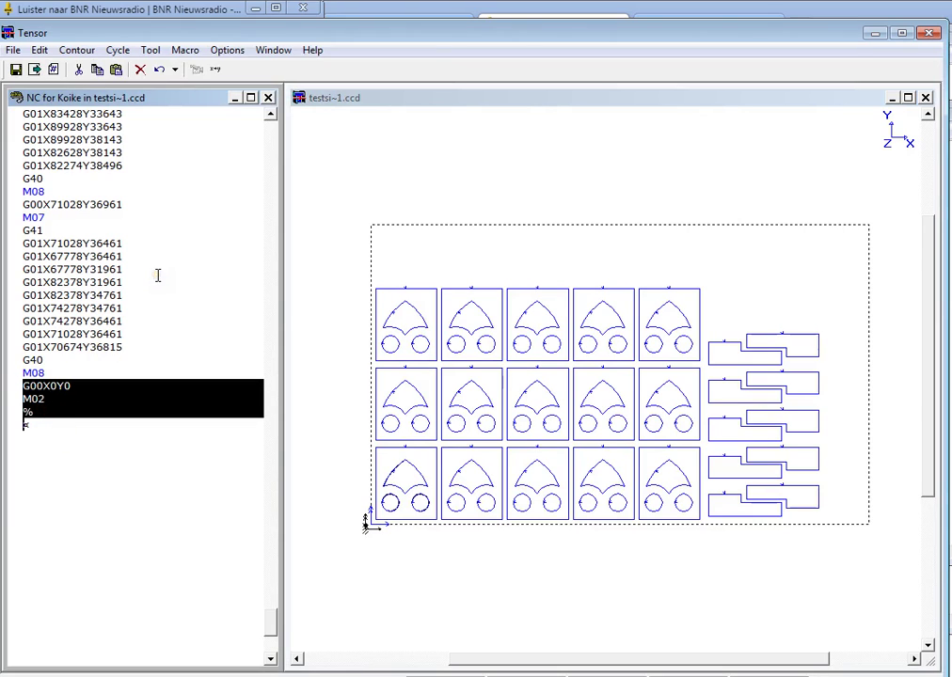
{"action": "left_click", "coordinate": [127, 450]}
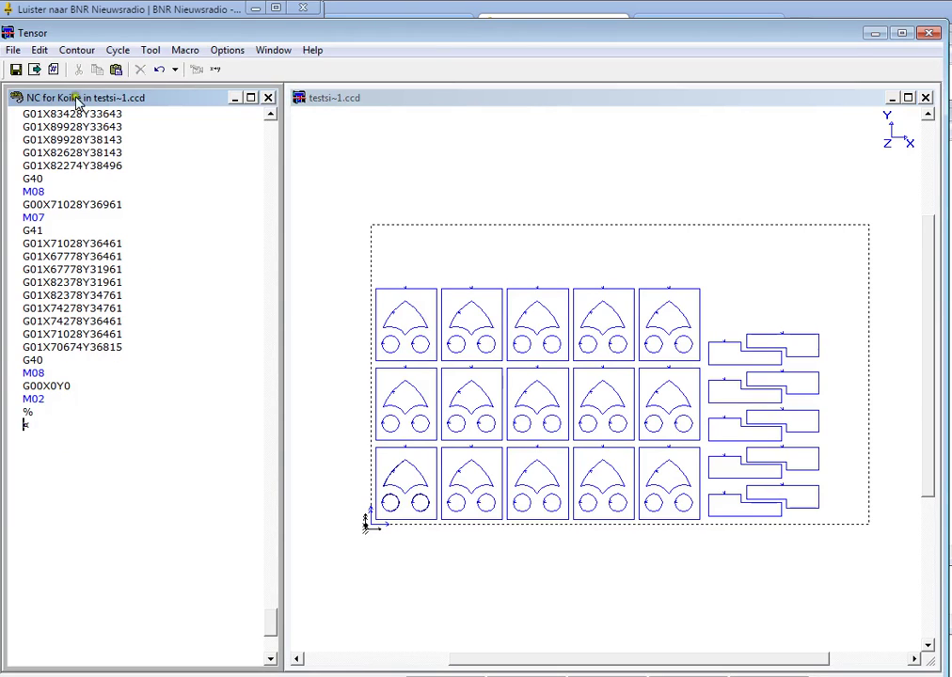
{"action": "left_click", "coordinate": [13, 53]}
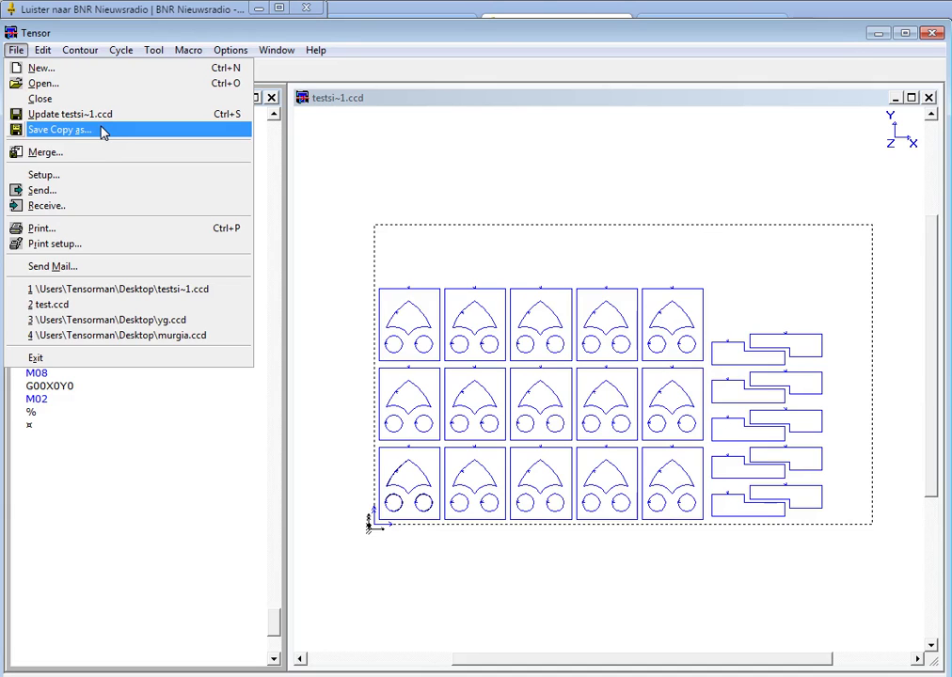
{"action": "left_click", "coordinate": [617, 131]}
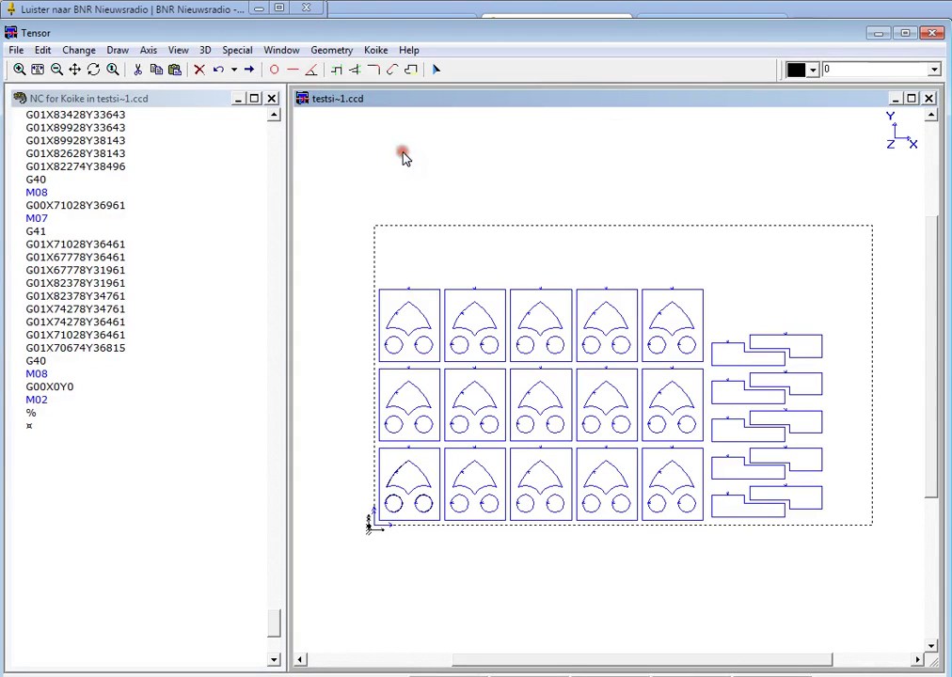